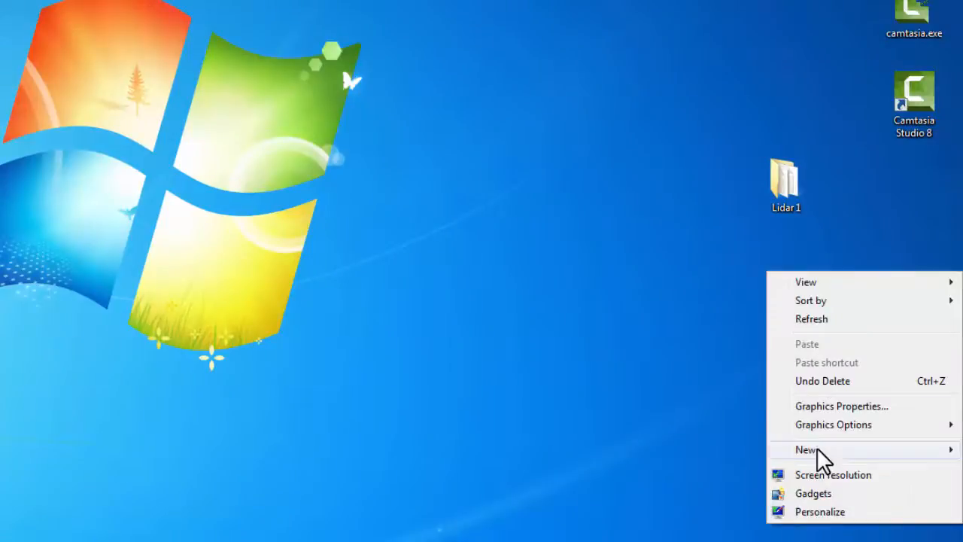
# Create a desktop folder named "LAStools 1" and place it directly below the Lidar 1 folder
pyautogui.click(817, 450)
pyautogui.click(619, 222)
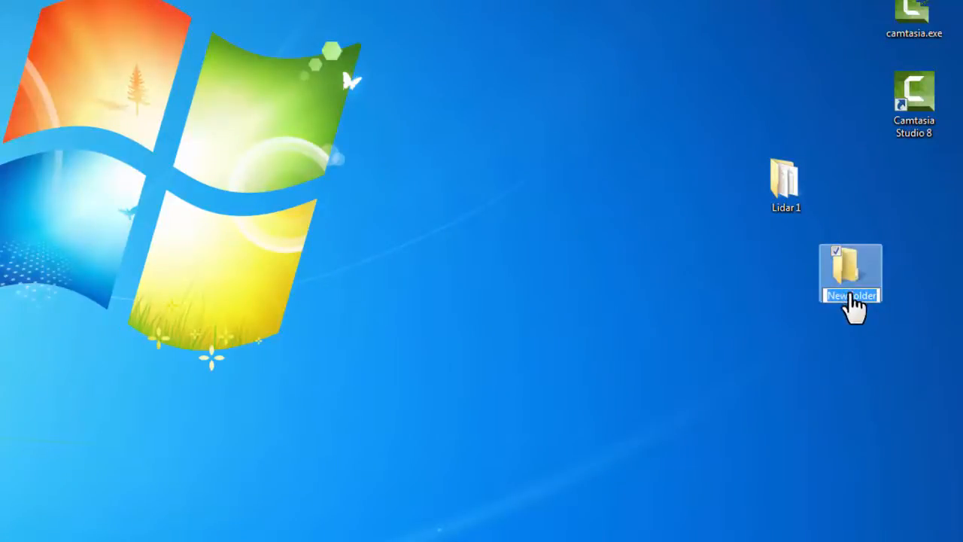
pyautogui.write('LAS')
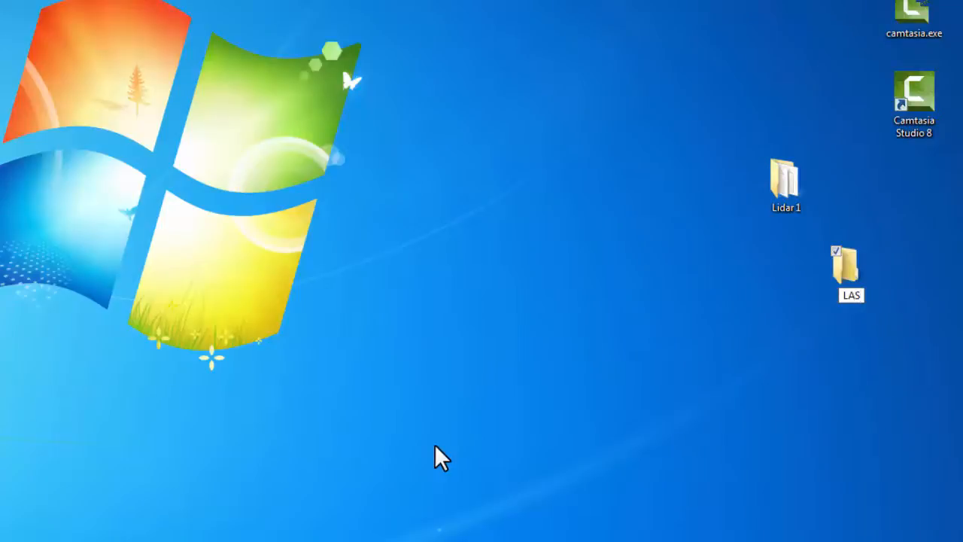
pyautogui.write('tools ')
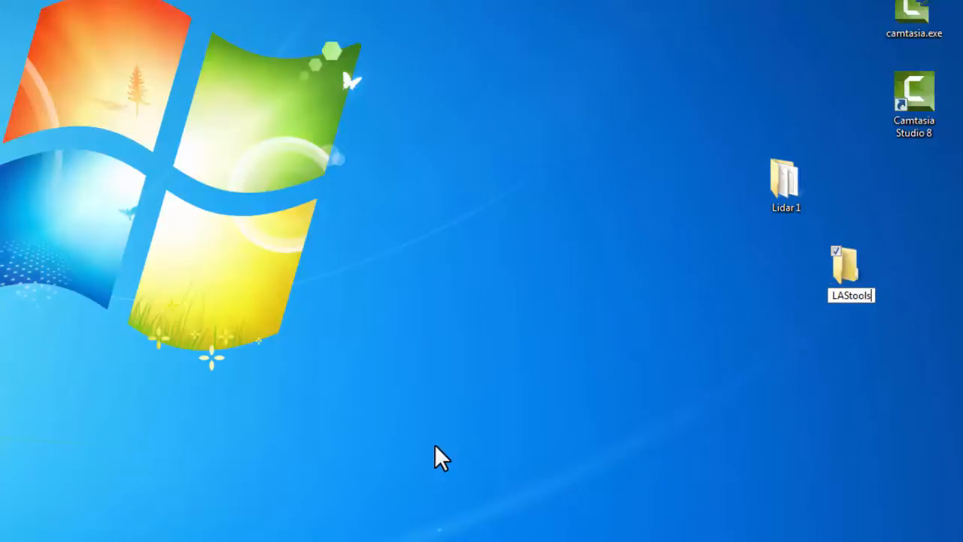
pyautogui.write('1')
pyautogui.press('Return')
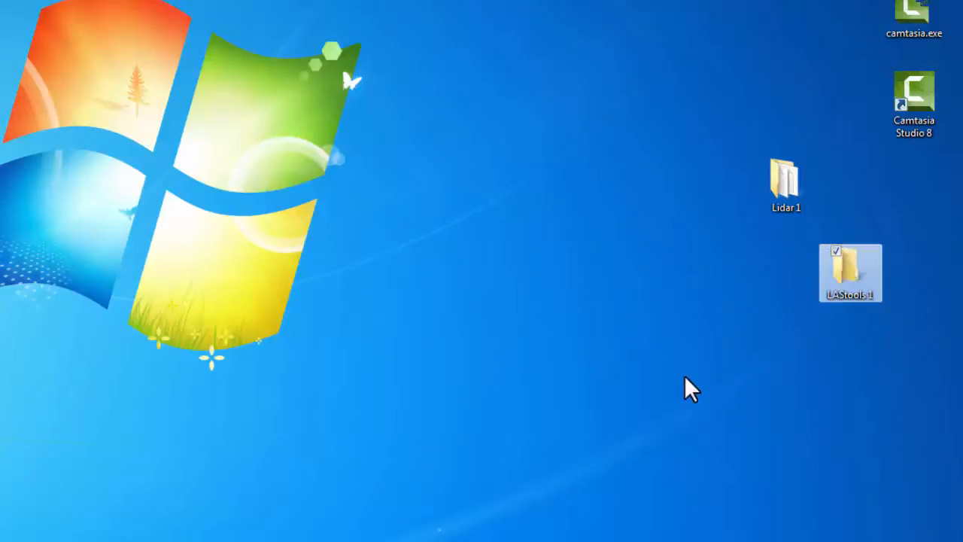
pyautogui.moveTo(841, 264); pyautogui.dragTo(803, 264)
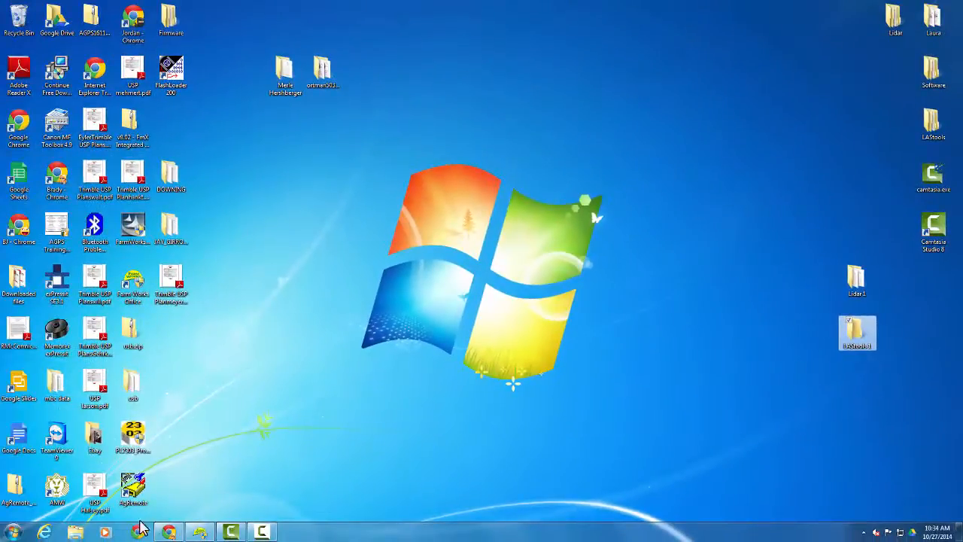
pyautogui.click(138, 532)
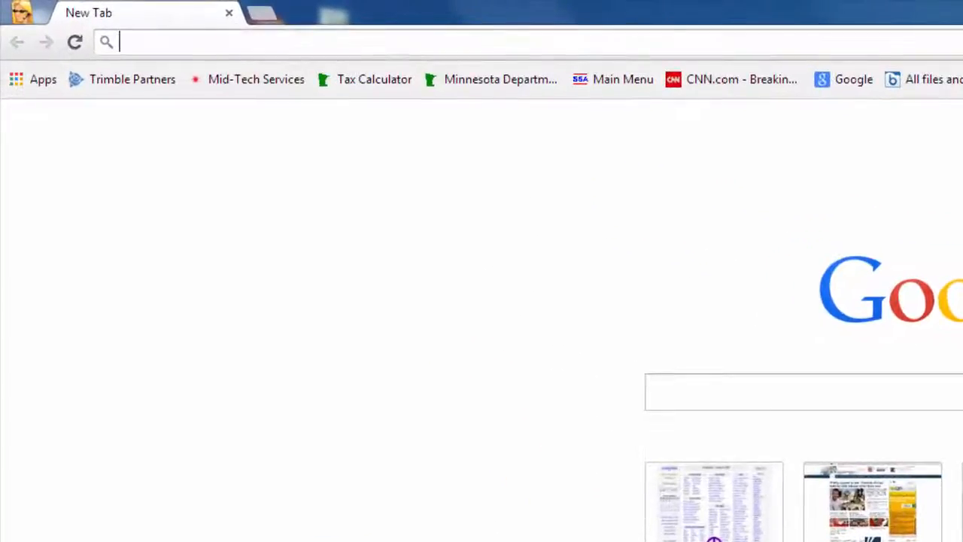
pyautogui.write('www.')
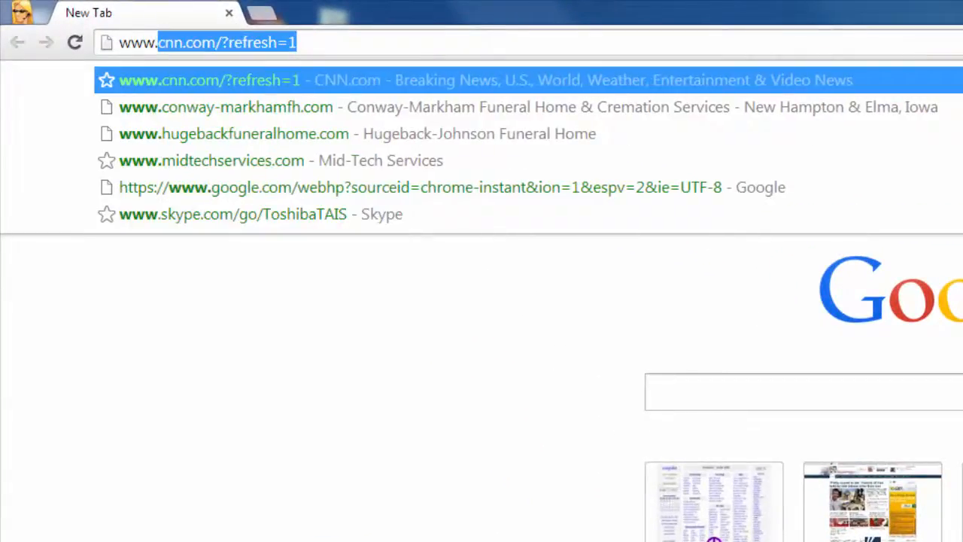
pyautogui.write('rapi')
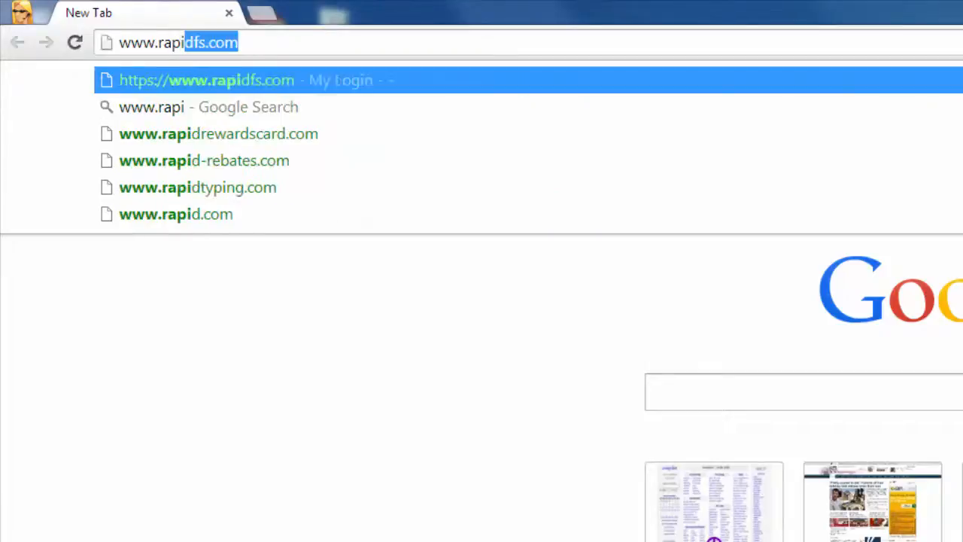
pyautogui.write('dl')
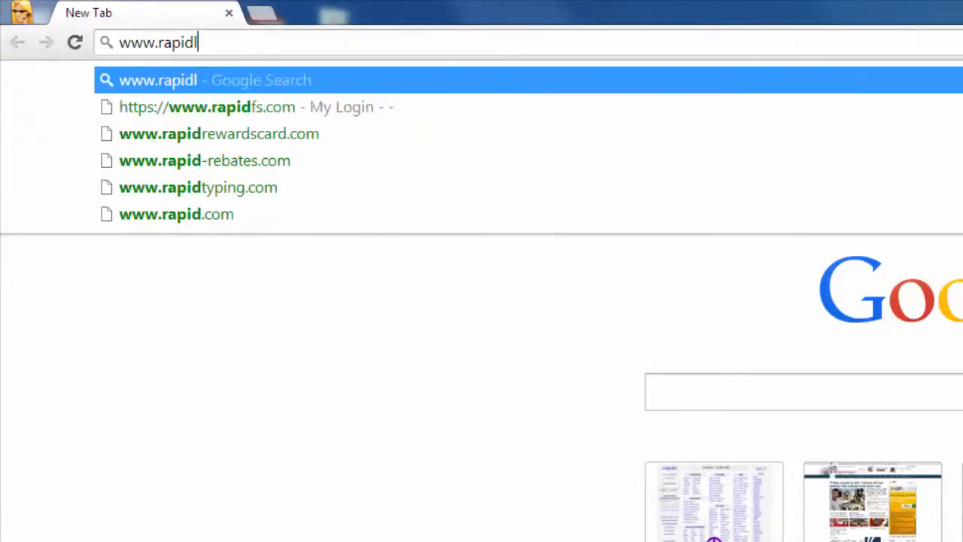
pyautogui.write('ass')
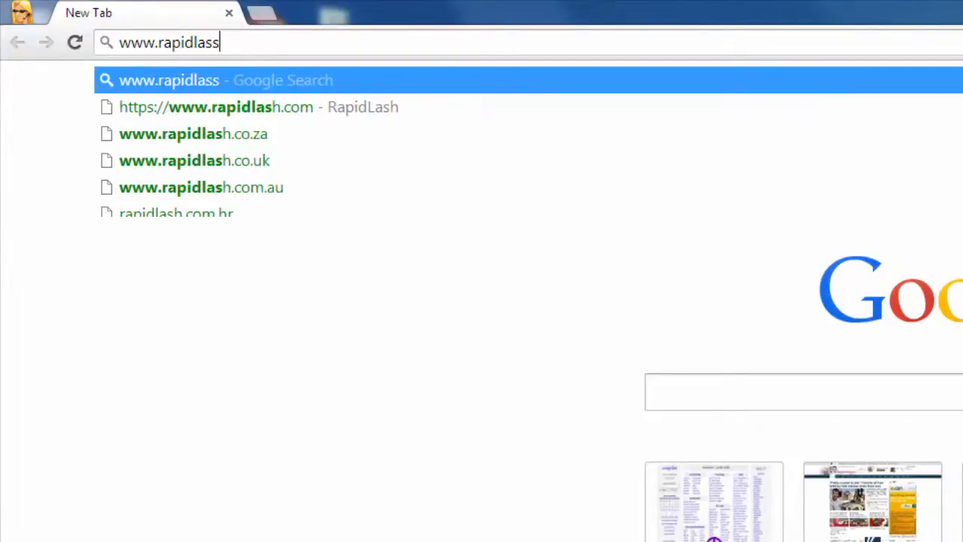
pyautogui.write('o.com')
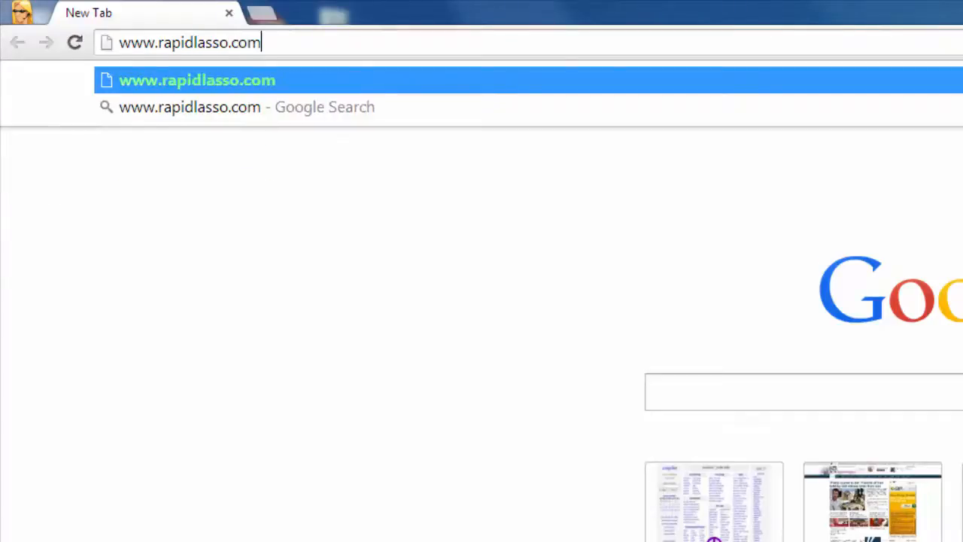
pyautogui.press('Return')
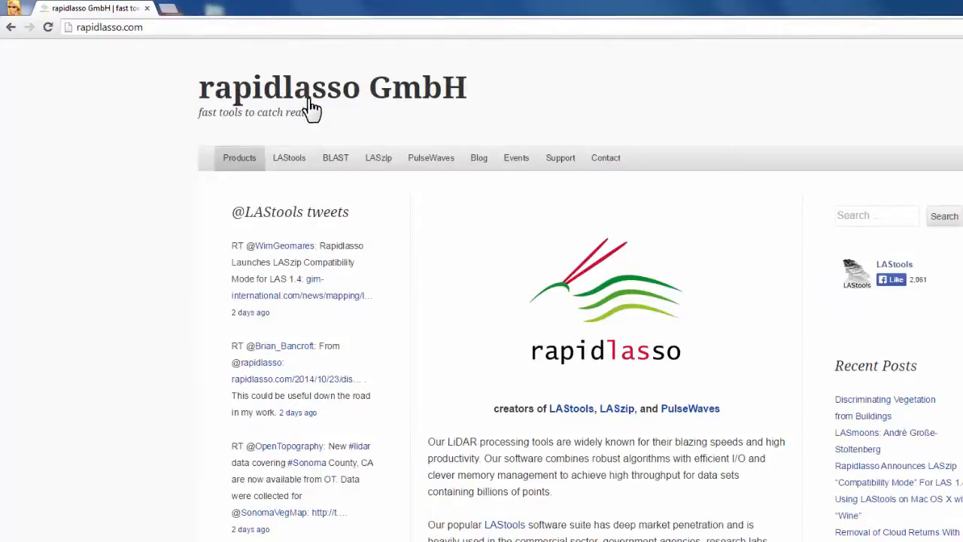
# Download LAStools from the site and save LAStools.zip in the desktop folder LAStools 1
pyautogui.moveTo(301, 166)
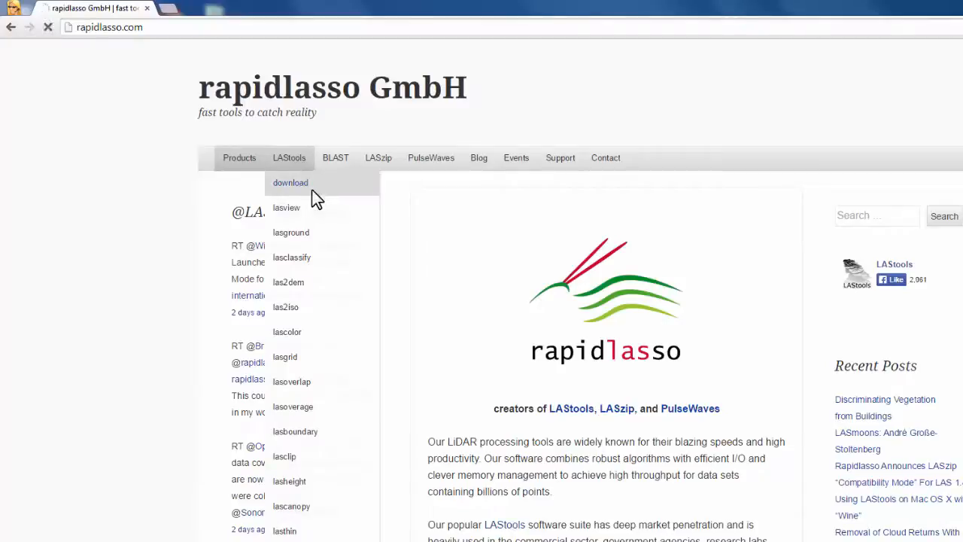
pyautogui.click(313, 190)
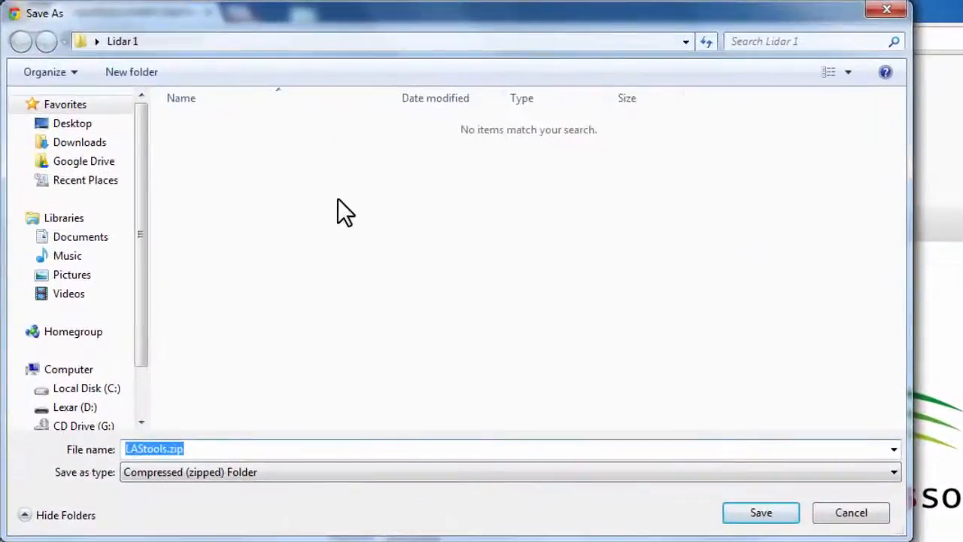
pyautogui.click(76, 124)
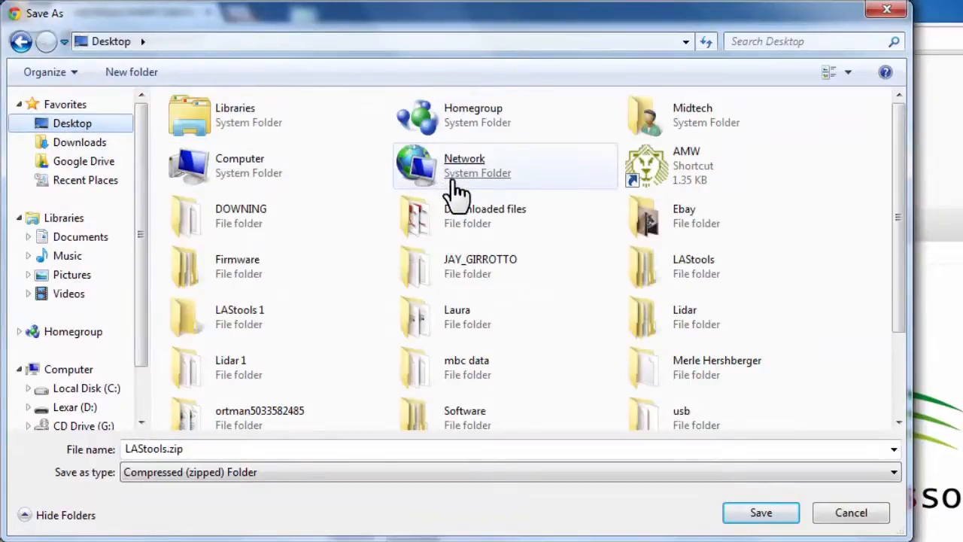
pyautogui.doubleClick(241, 316)
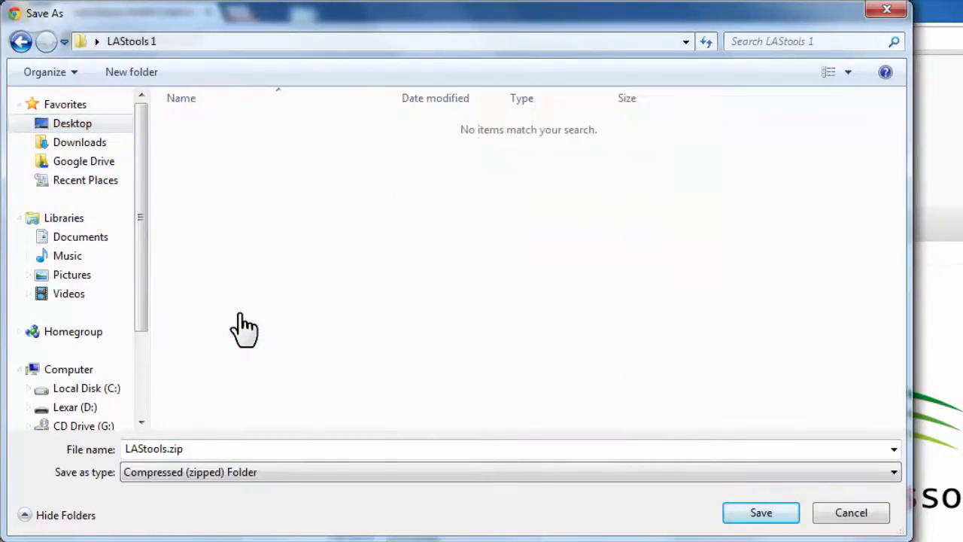
pyautogui.click(766, 514)
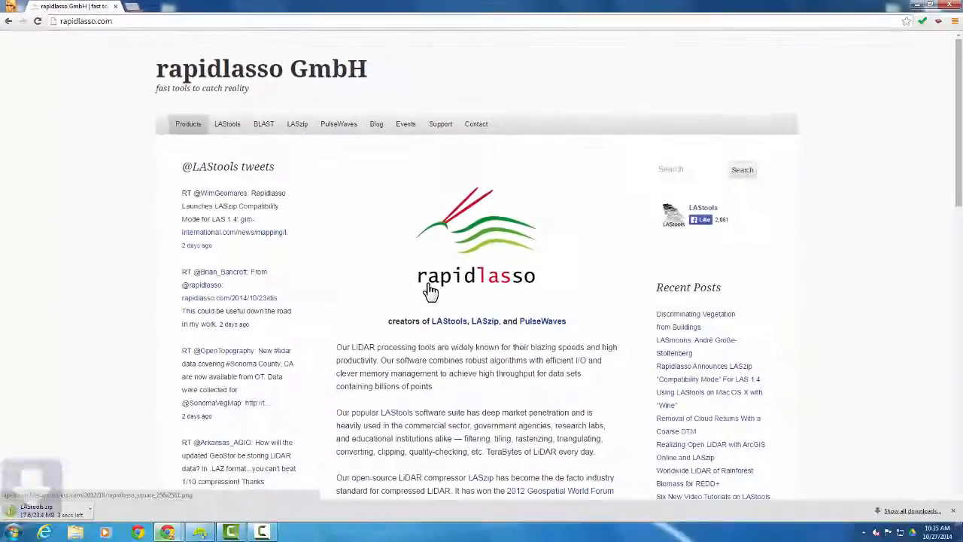
# Minimize the browser and extract LAStools.zip with 7-Zip directly into the desktop folder LAStools 1
pyautogui.click(917, 4)
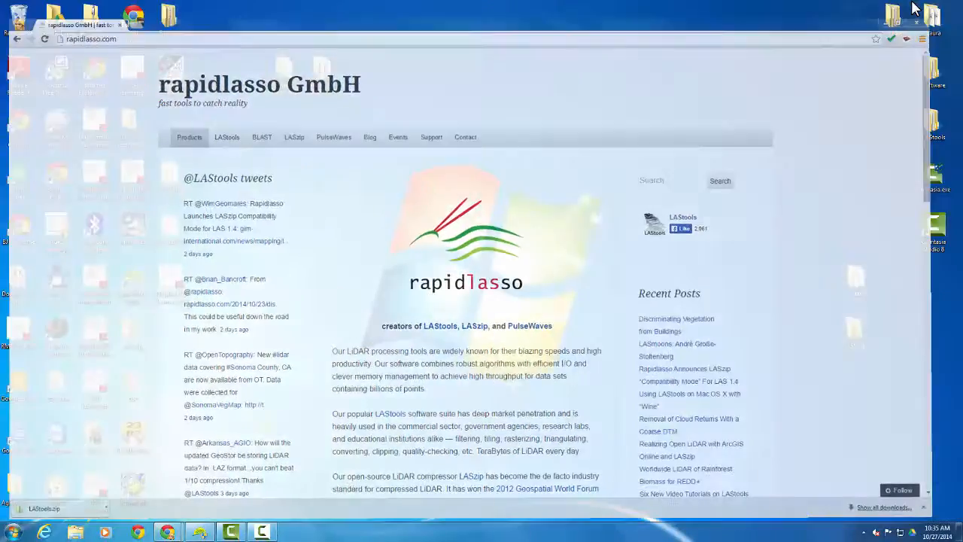
pyautogui.doubleClick(860, 351)
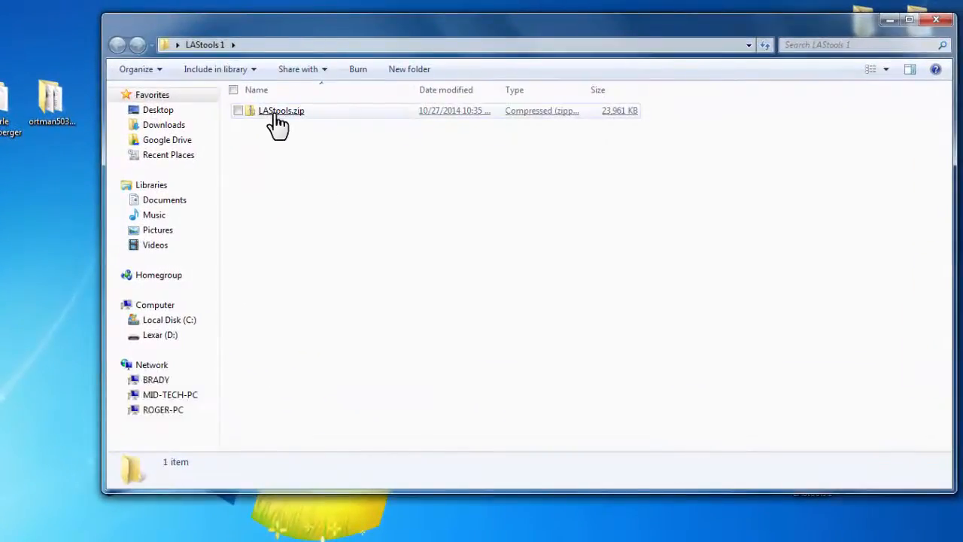
pyautogui.rightClick(276, 117)
pyautogui.moveTo(339, 177)
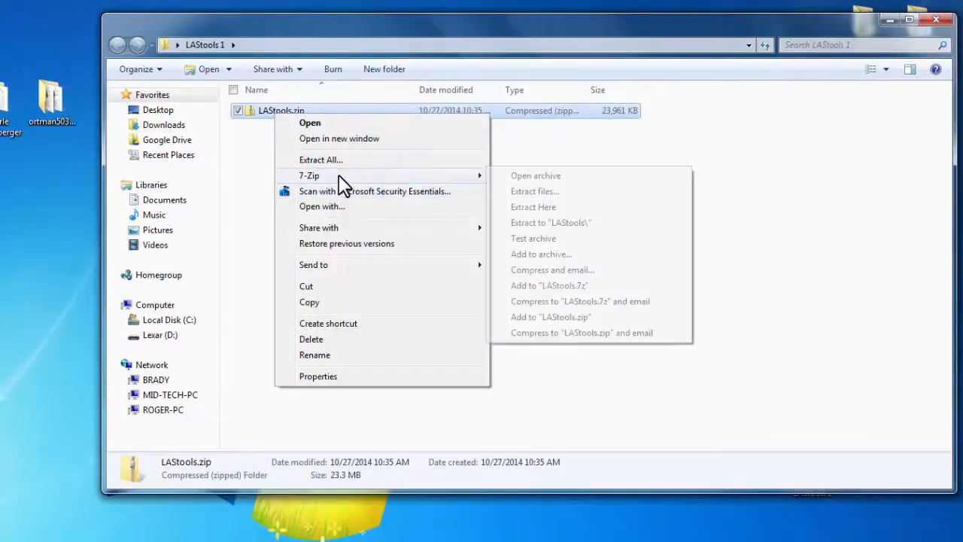
pyautogui.click(540, 212)
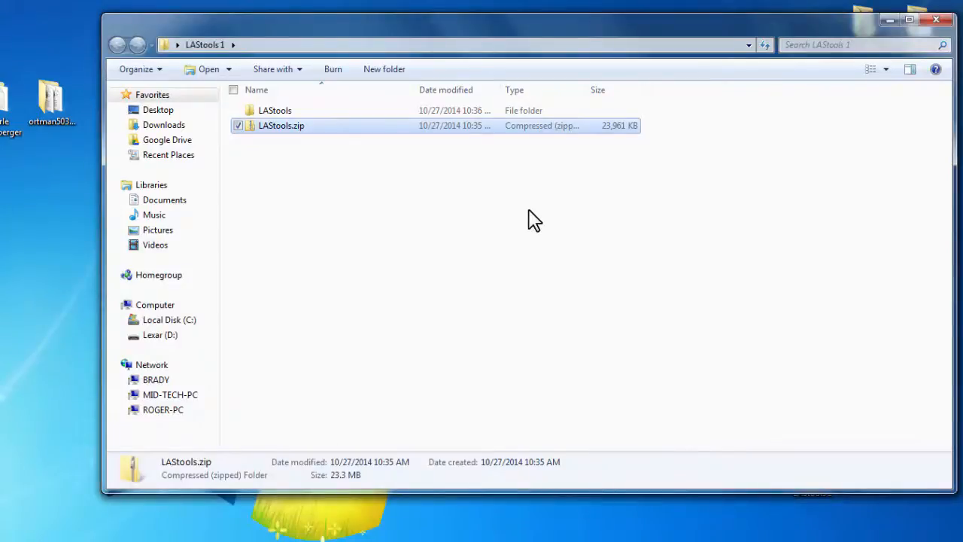
# Launch lasthin.exe from the bin folder of the extracted LAStools folder and accept its license notice
pyautogui.doubleClick(269, 115)
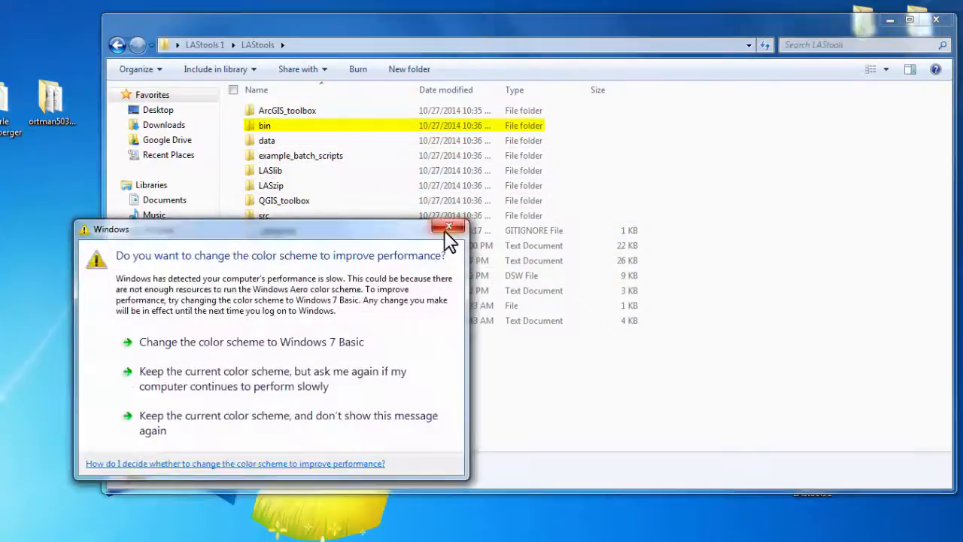
pyautogui.click(449, 227)
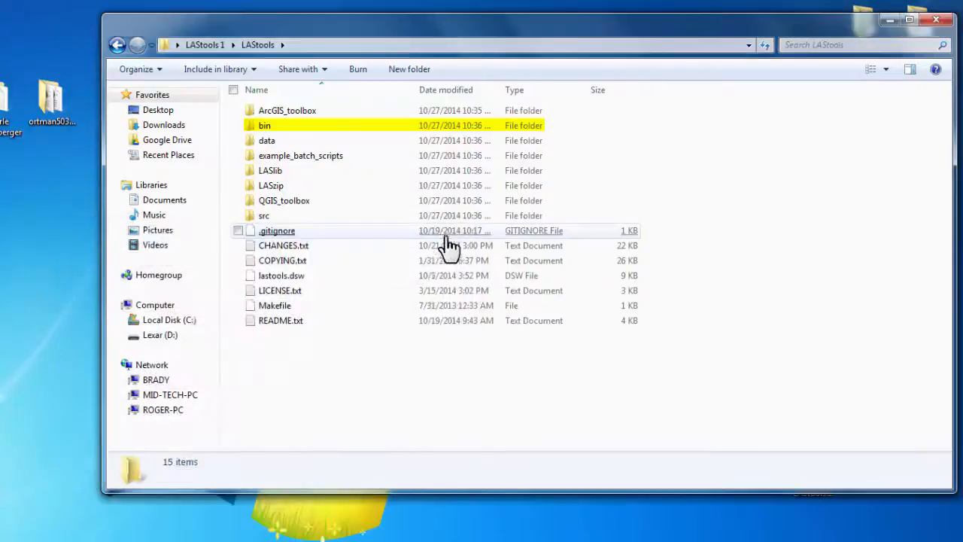
pyautogui.doubleClick(264, 127)
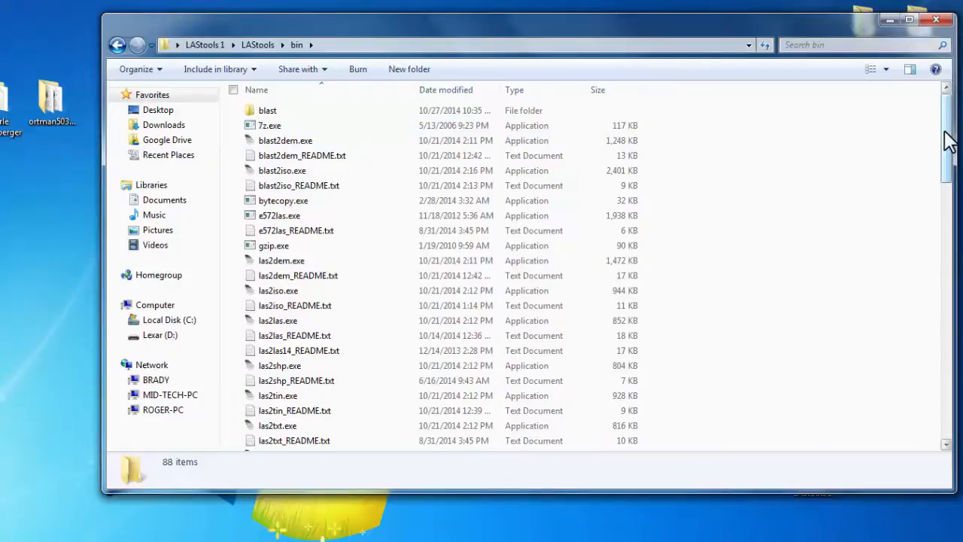
pyautogui.moveTo(950, 144); pyautogui.dragTo(961, 339)
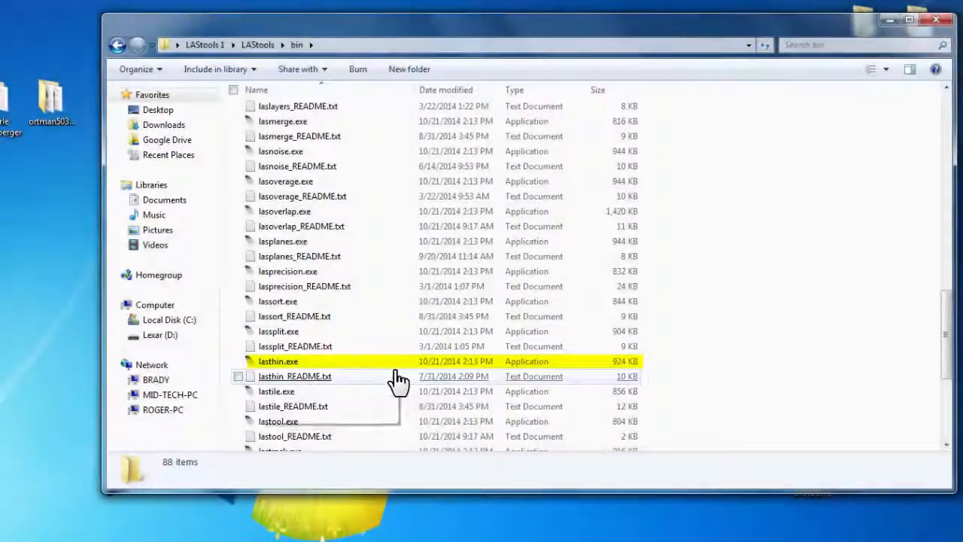
pyautogui.click(339, 363)
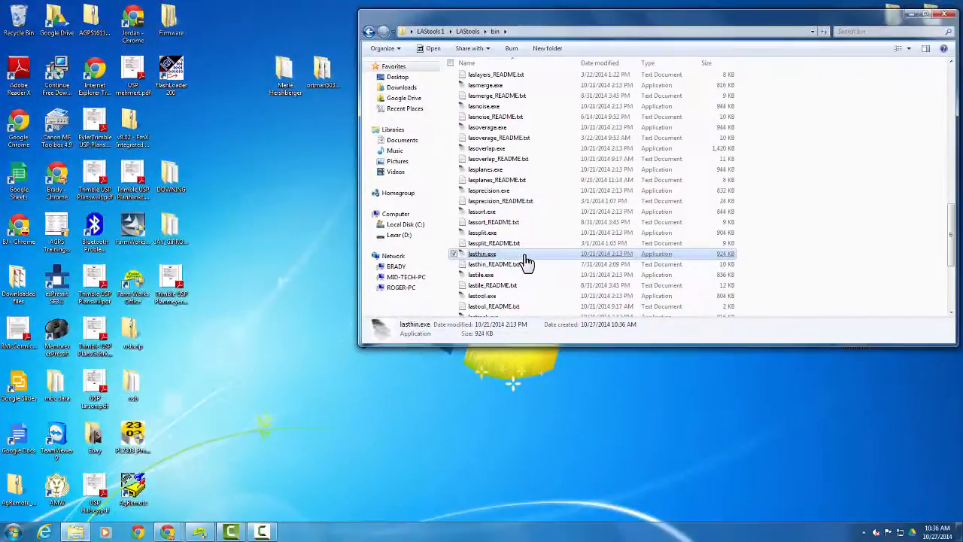
pyautogui.doubleClick(371, 345)
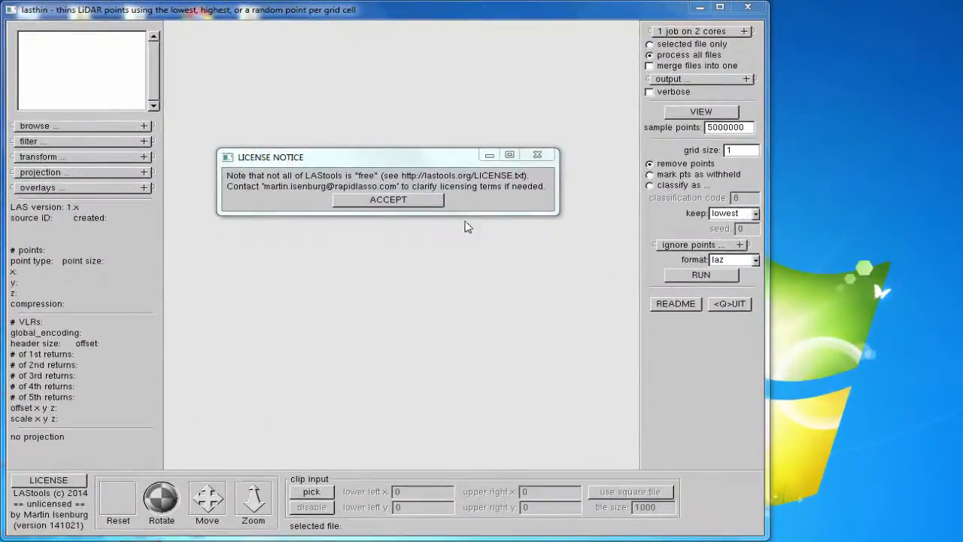
pyautogui.click(412, 207)
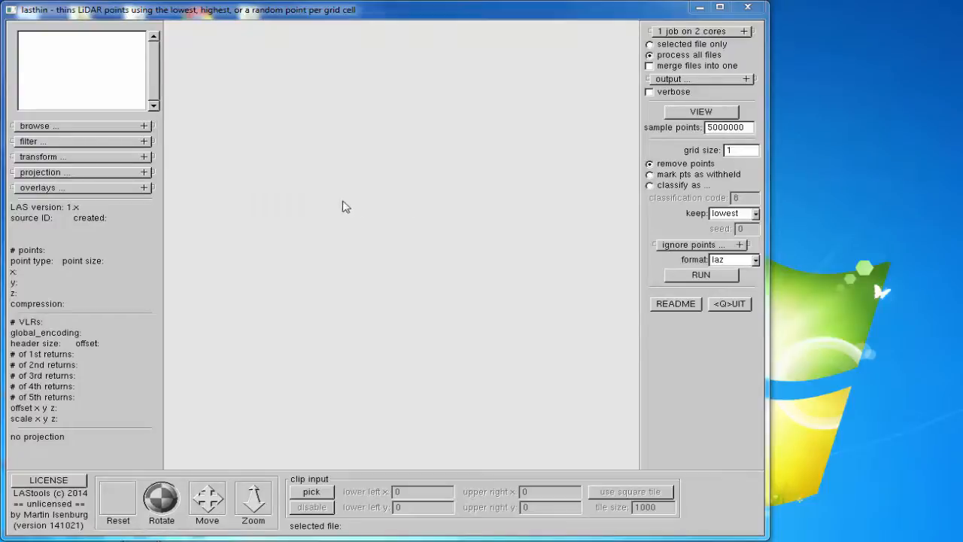
# Browse in lasthin up to the desktop and into the Lidar 1 folder
pyautogui.click(83, 127)
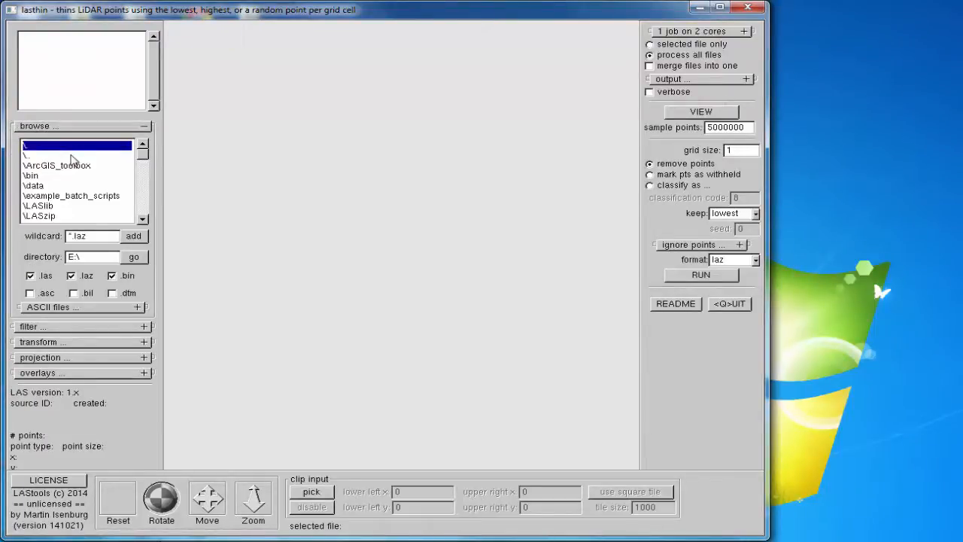
pyautogui.click(72, 156)
pyautogui.doubleClick(73, 156)
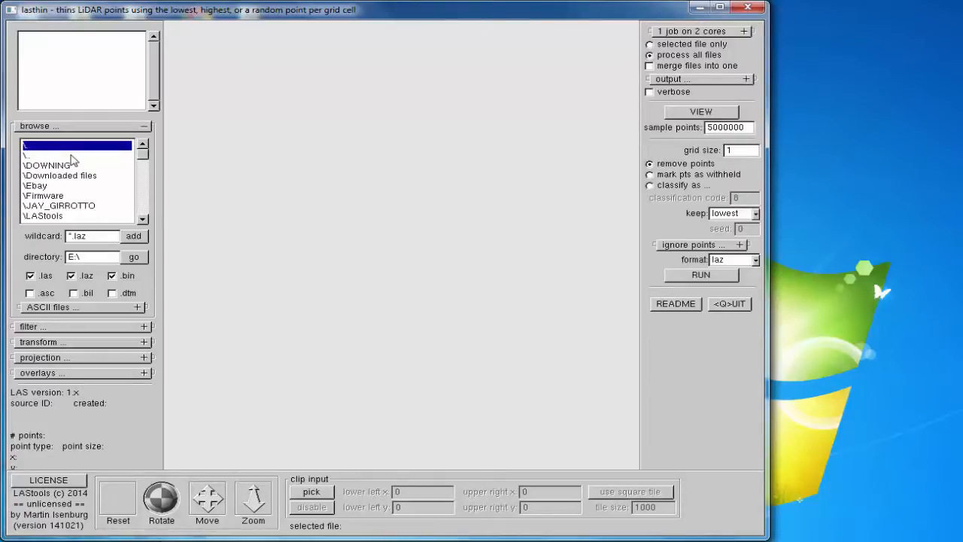
pyautogui.click(143, 219)
pyautogui.click(143, 219)
pyautogui.click(143, 219)
pyautogui.click(143, 220)
pyautogui.click(143, 219)
pyautogui.click(143, 219)
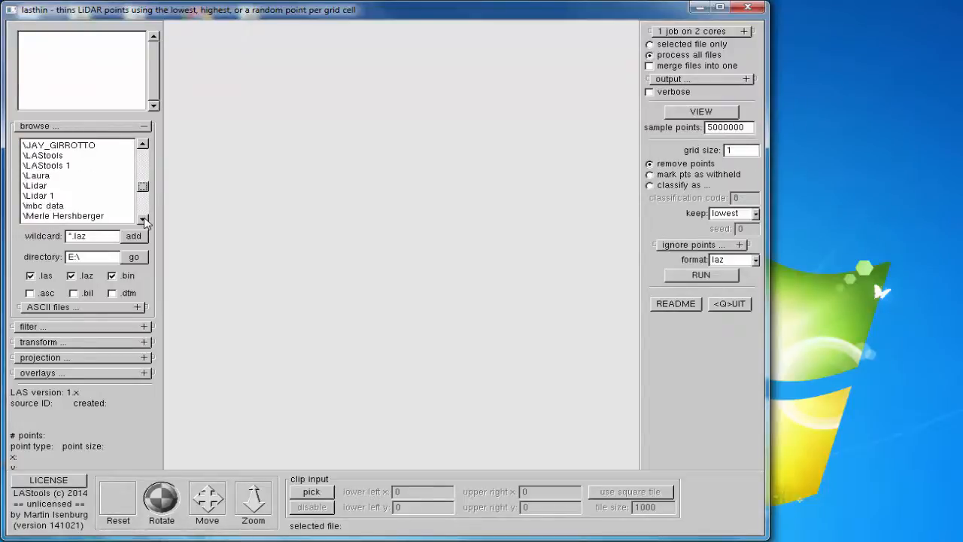
pyautogui.click(44, 196)
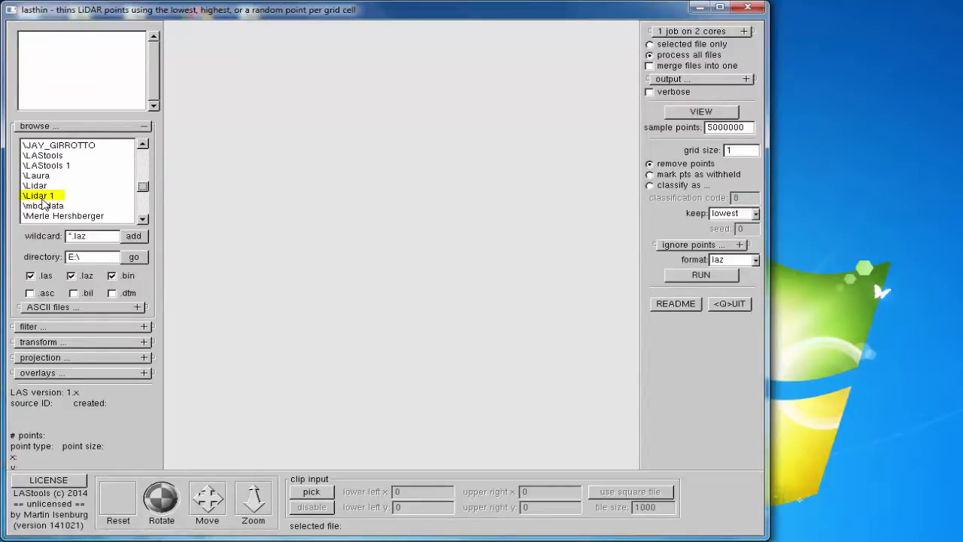
pyautogui.click(43, 198)
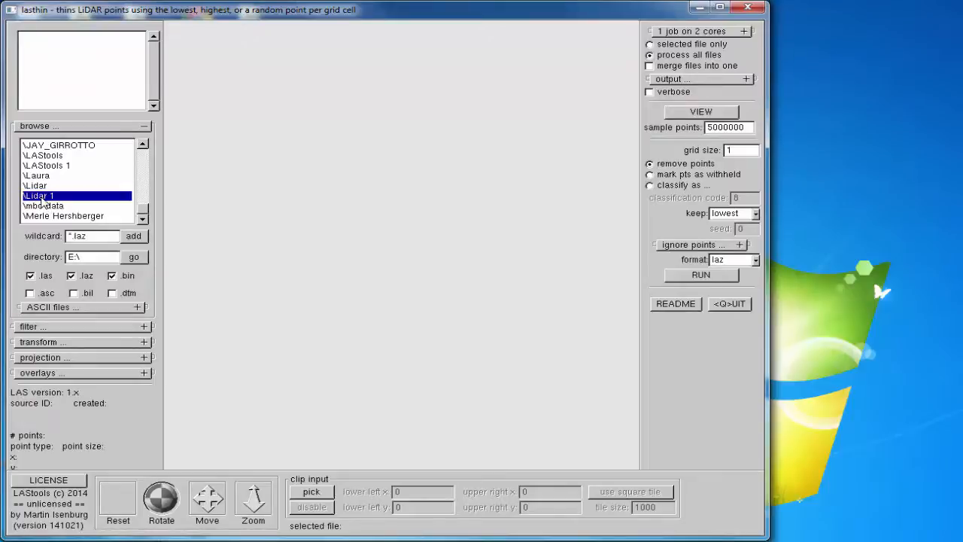
pyautogui.doubleClick(43, 197)
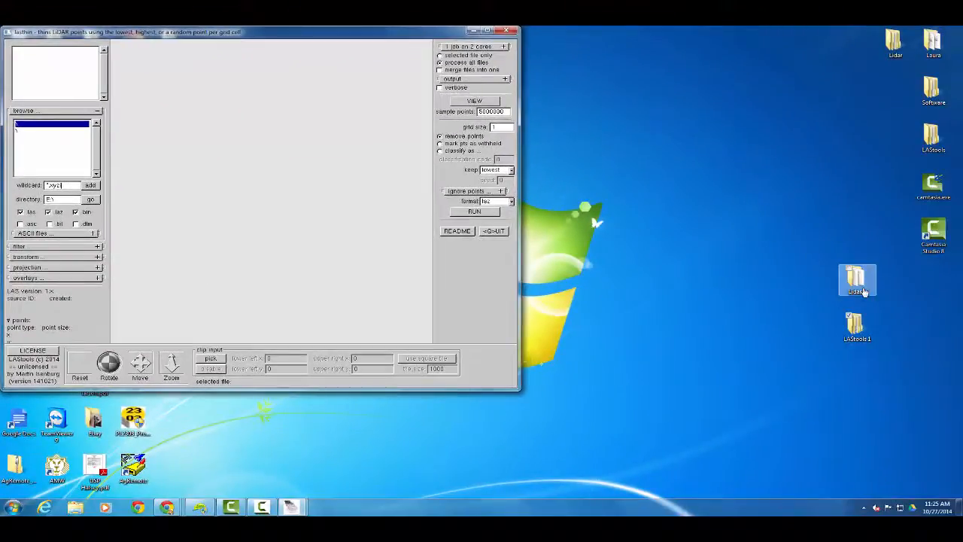
# Check the file type in the desktop's Lidar 1 folder and add its files to lasthin with the wildcard *.xyzi
pyautogui.doubleClick(862, 290)
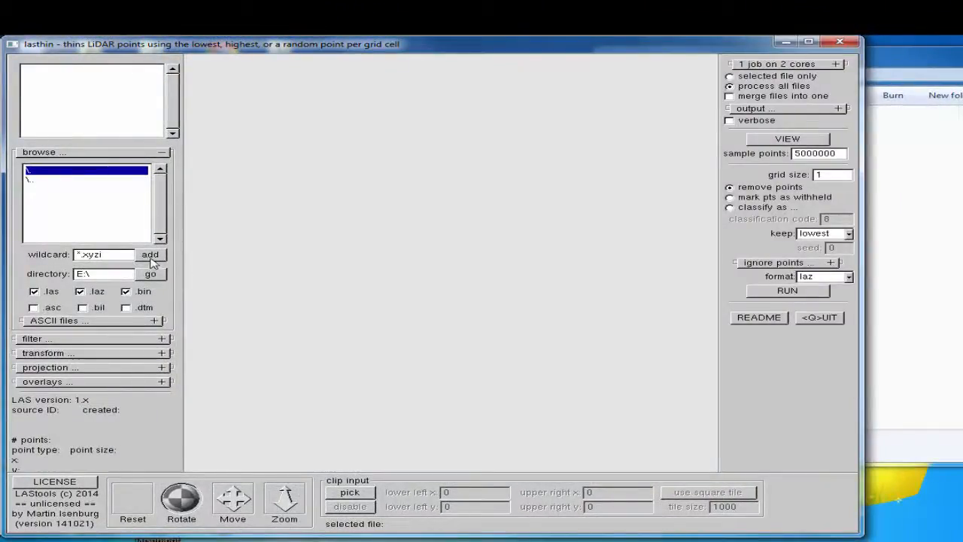
pyautogui.click(151, 256)
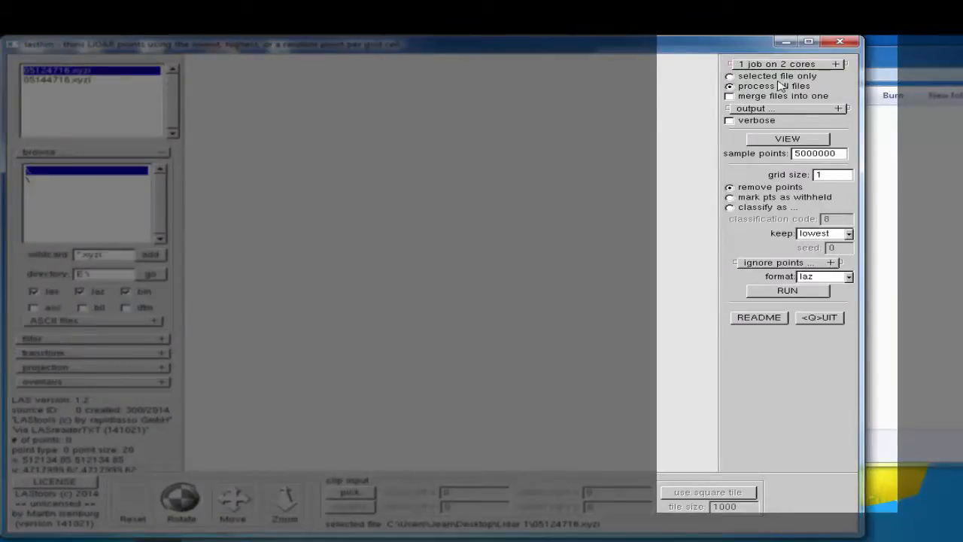
# Restrict processing to the selected file and set the output to the desktop's Lidar 1 directory with the filename Lidar 1
pyautogui.click(784, 77)
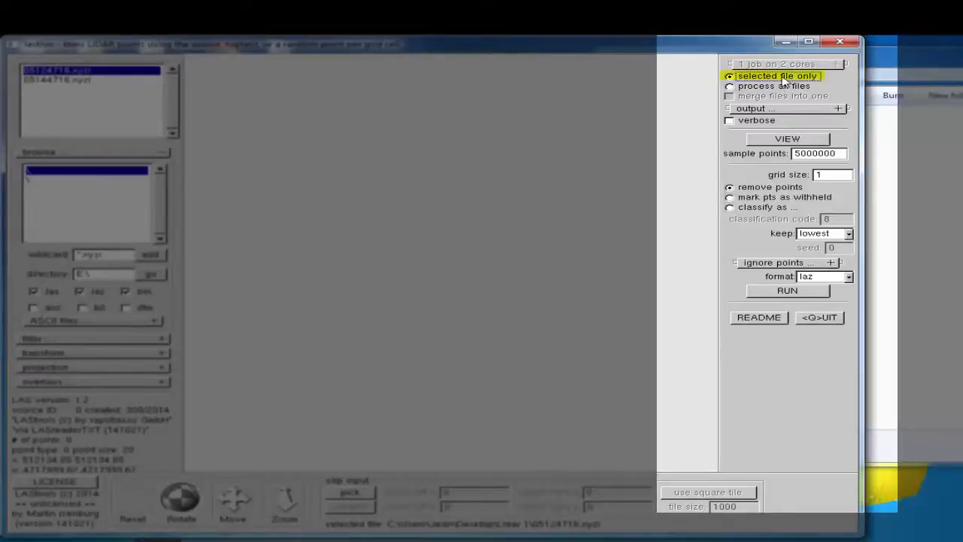
pyautogui.click(838, 110)
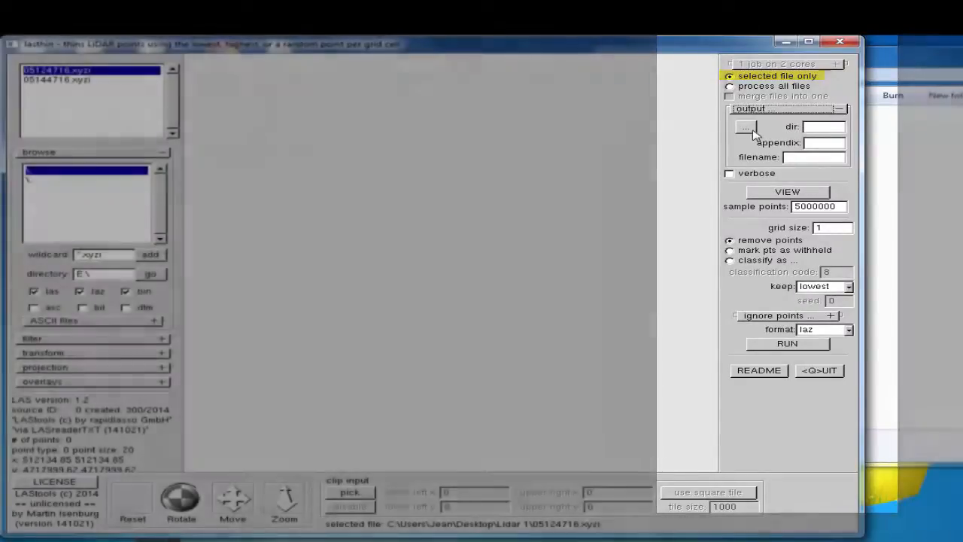
pyautogui.click(746, 127)
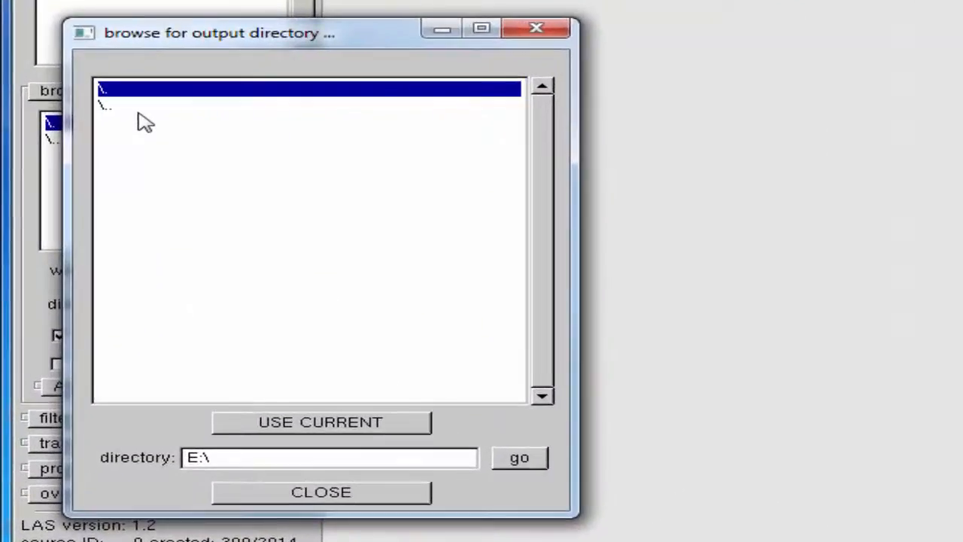
pyautogui.click(79, 163)
pyautogui.doubleClick(138, 112)
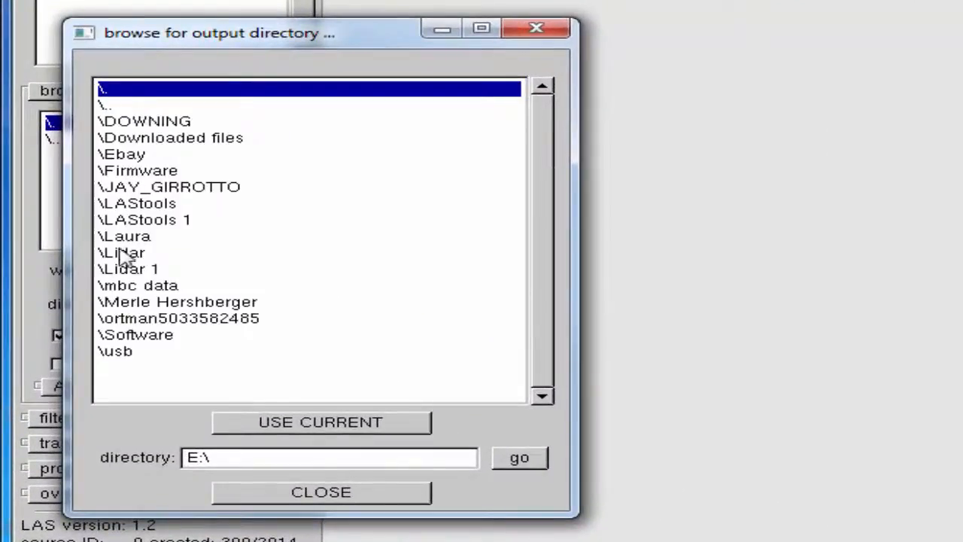
pyautogui.doubleClick(123, 271)
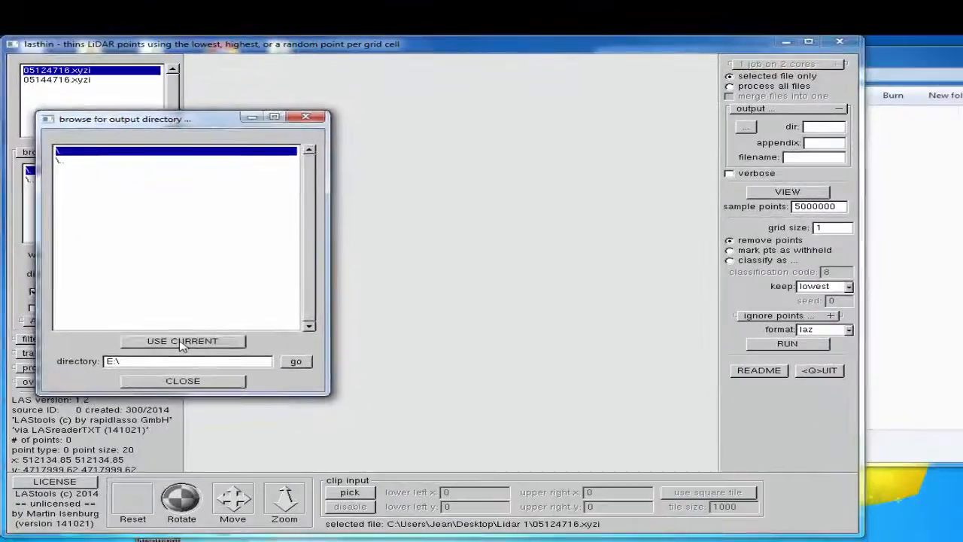
pyautogui.click(181, 342)
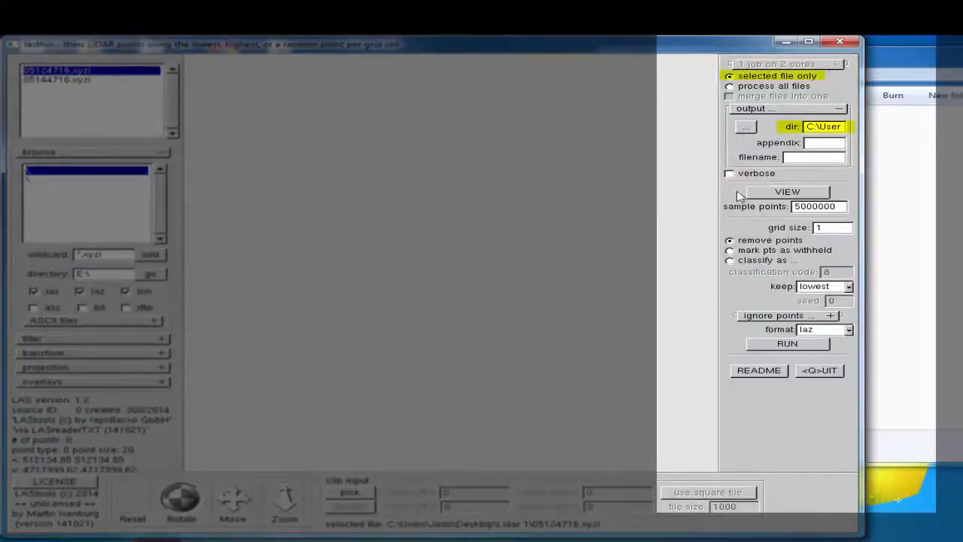
pyautogui.click(806, 157)
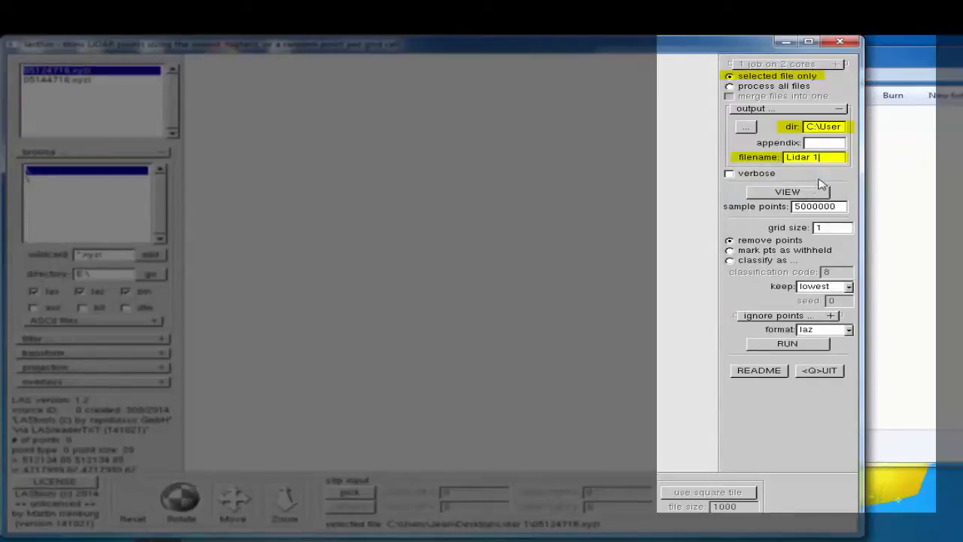
# Set the thinning grid size to 5, keep random points, and choose txt as the output format
pyautogui.click(835, 229)
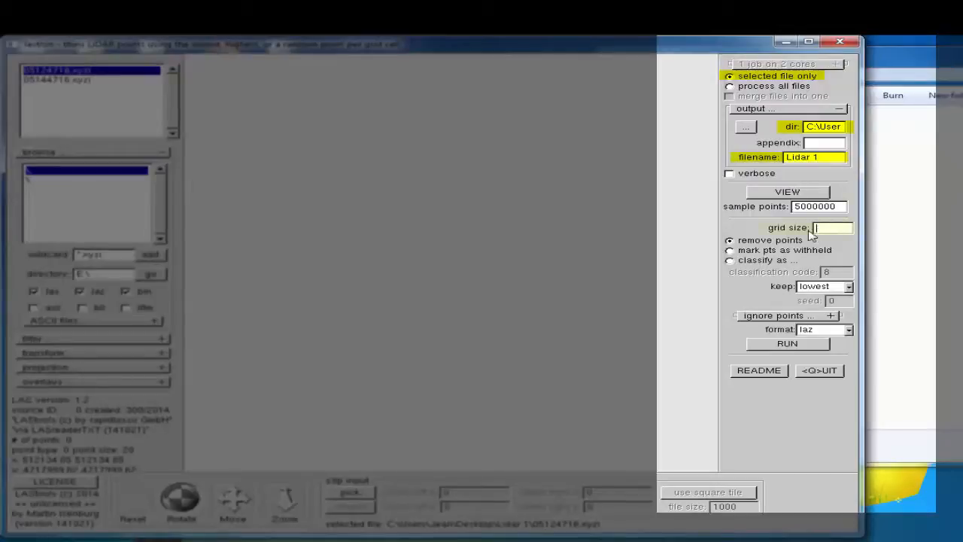
pyautogui.write('5')
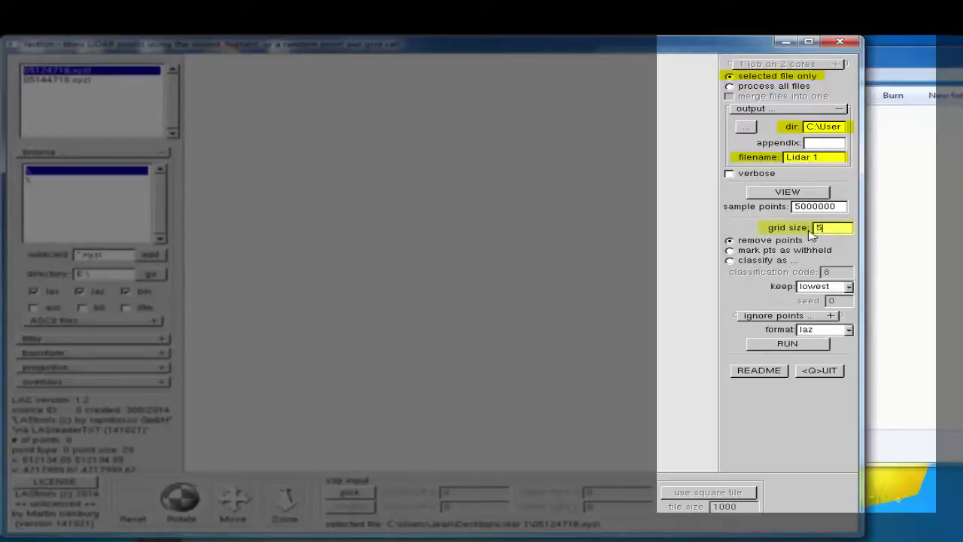
pyautogui.click(849, 288)
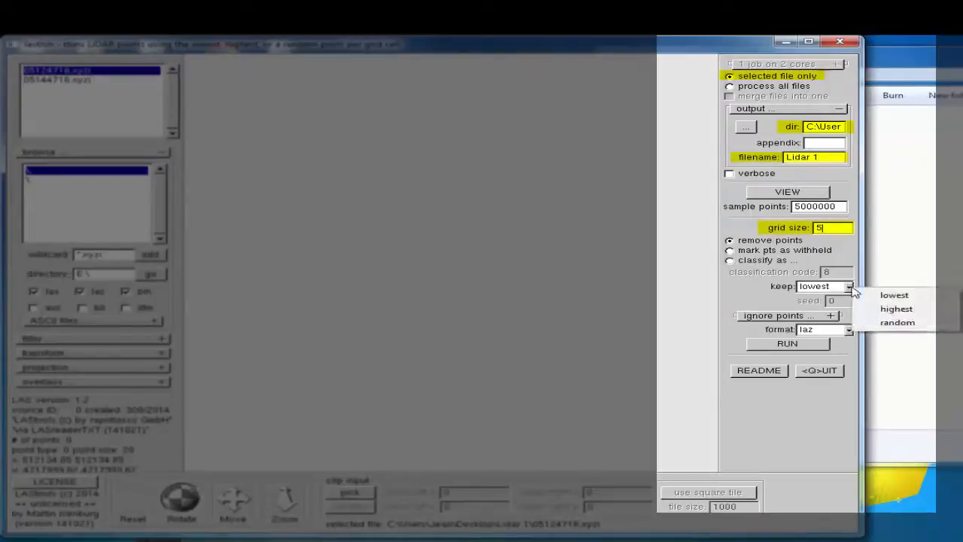
pyautogui.click(892, 324)
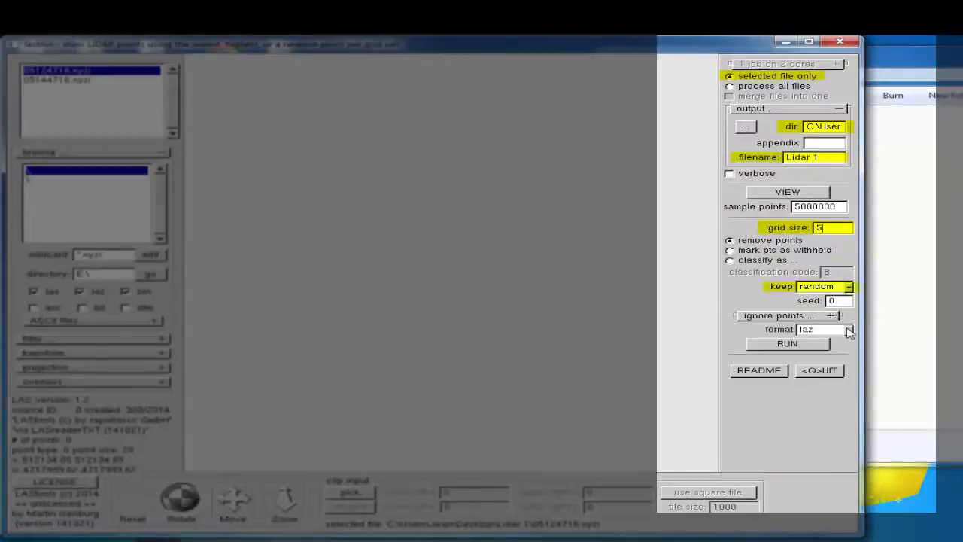
pyautogui.click(849, 331)
pyautogui.click(882, 379)
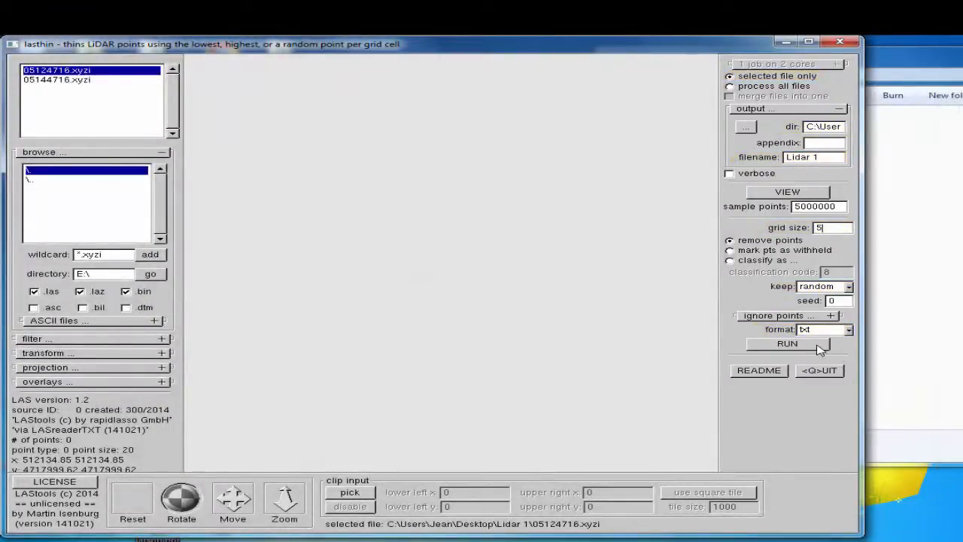
# Run the thinning of 05124716.xyzi and check the Lidar 1 folder for the output text file
pyautogui.click(819, 345)
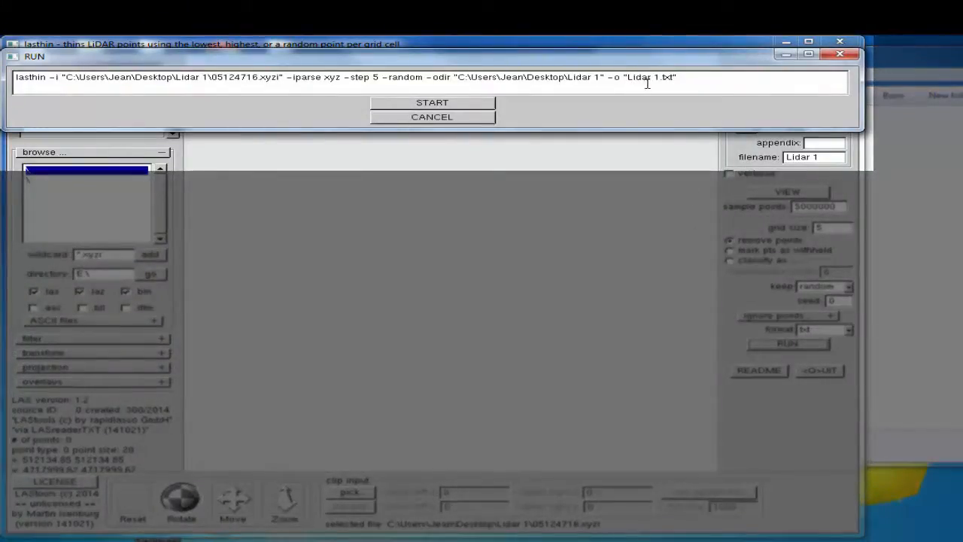
pyautogui.click(482, 105)
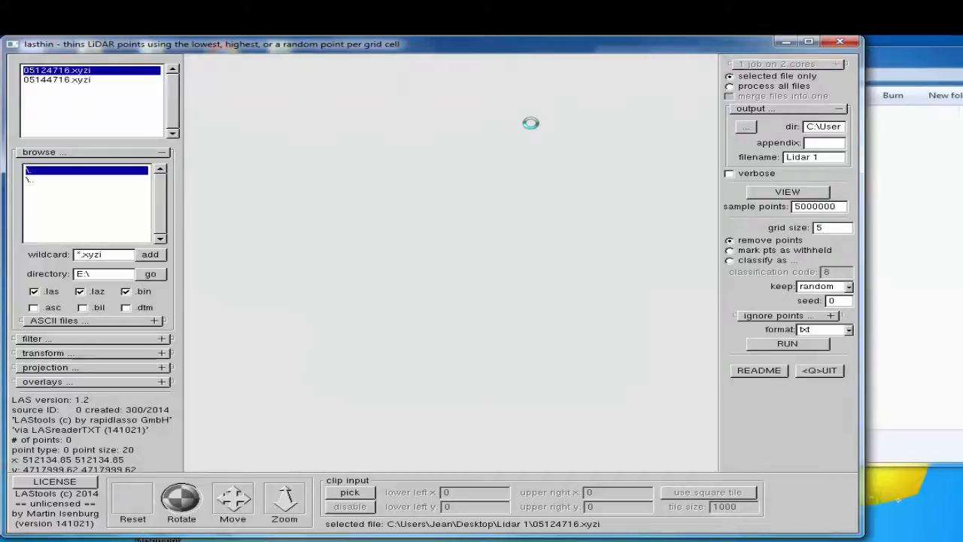
pyautogui.click(930, 262)
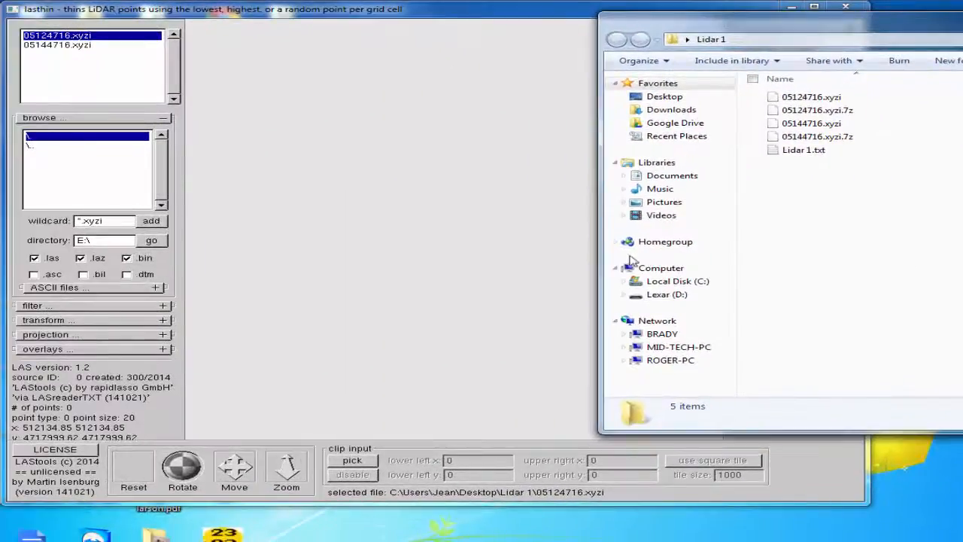
# Thin the second file, 05144716.xyzi, in lasthin with the same settings and the output filename Lidar 2
pyautogui.click(534, 260)
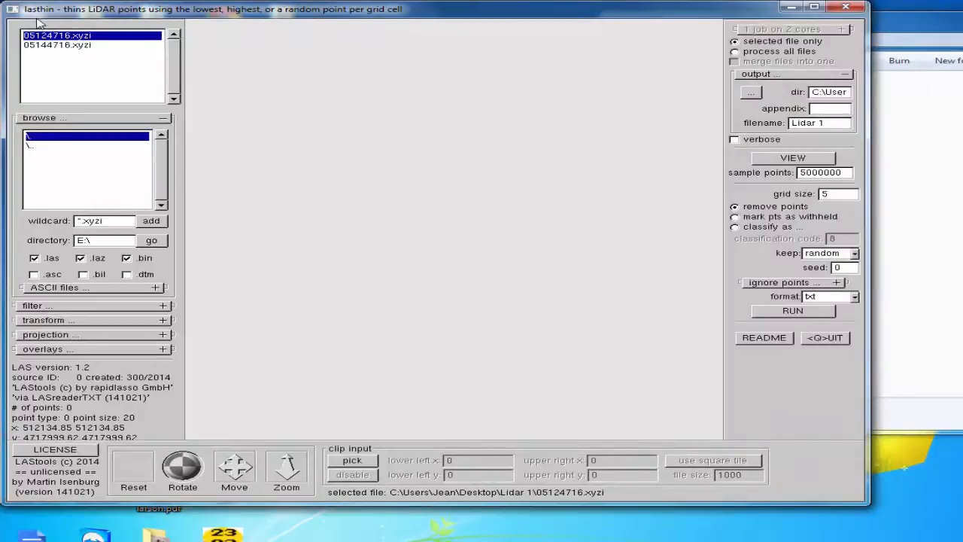
pyautogui.click(65, 46)
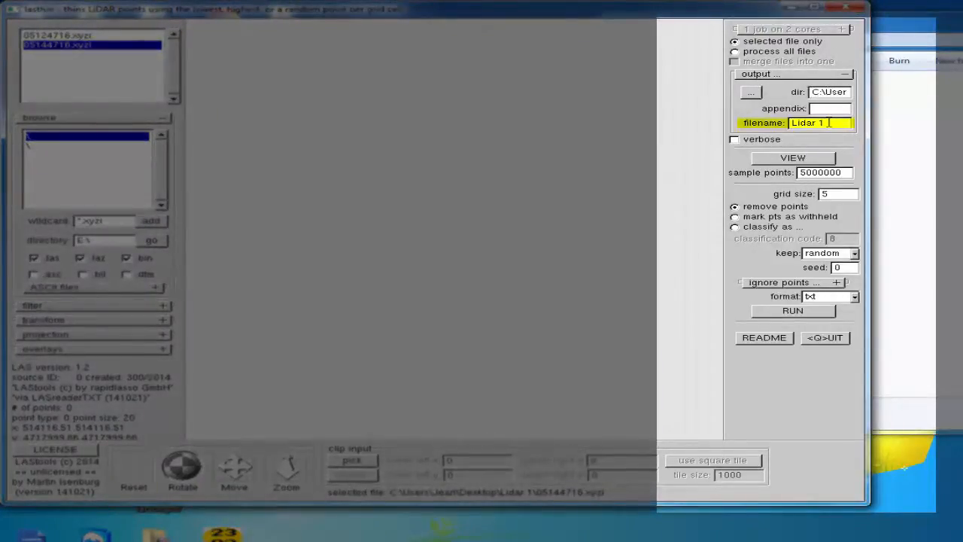
pyautogui.click(830, 124)
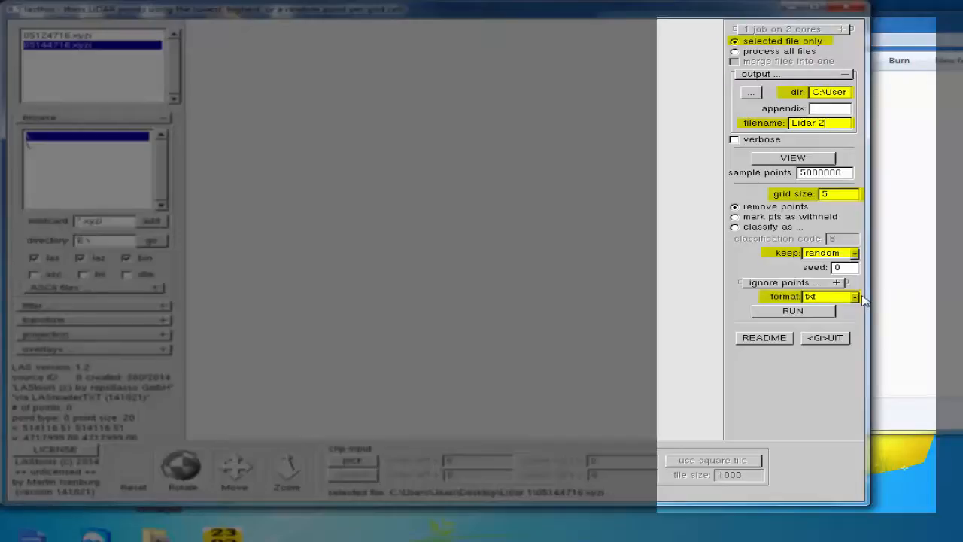
pyautogui.click(793, 311)
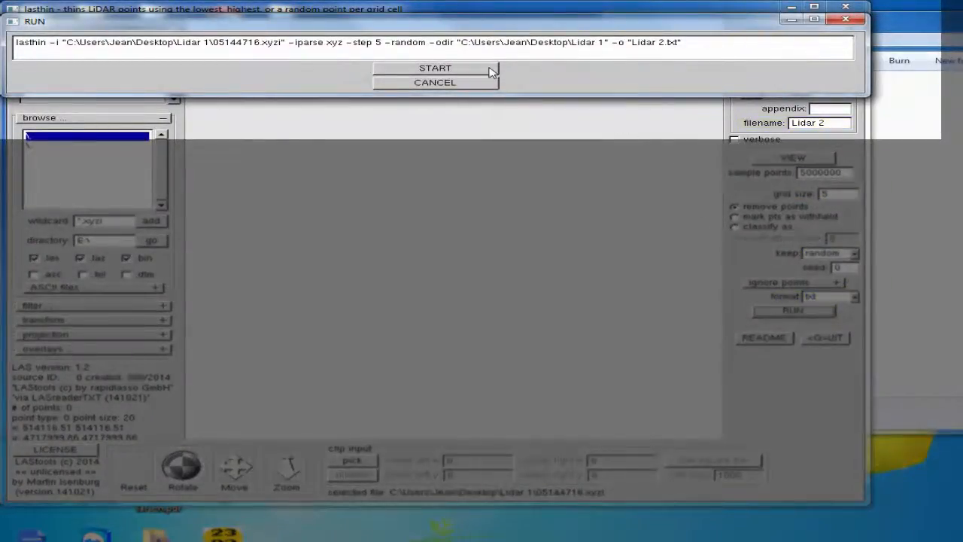
pyautogui.click(491, 72)
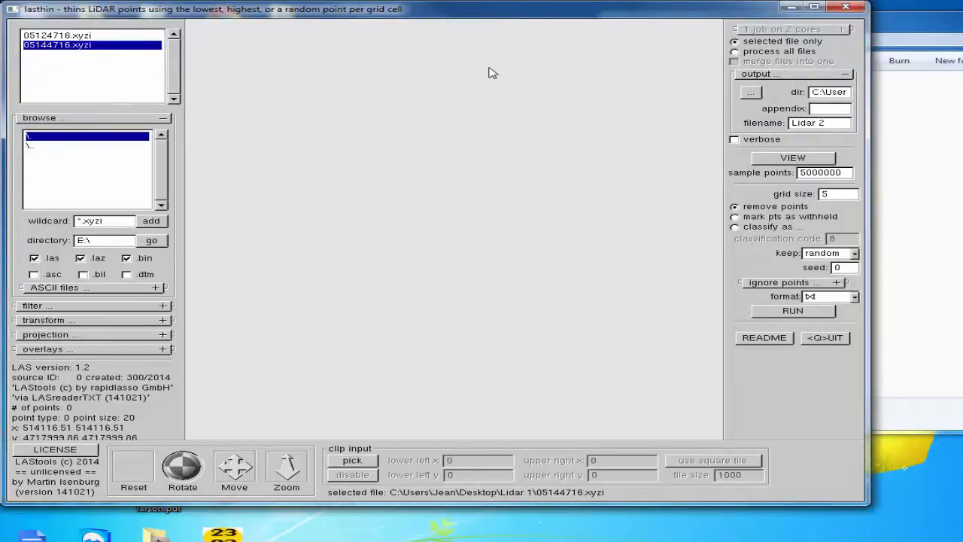
# Create a new folder named Test inside the Lidar 1 folder in Windows Explorer
pyautogui.click(928, 201)
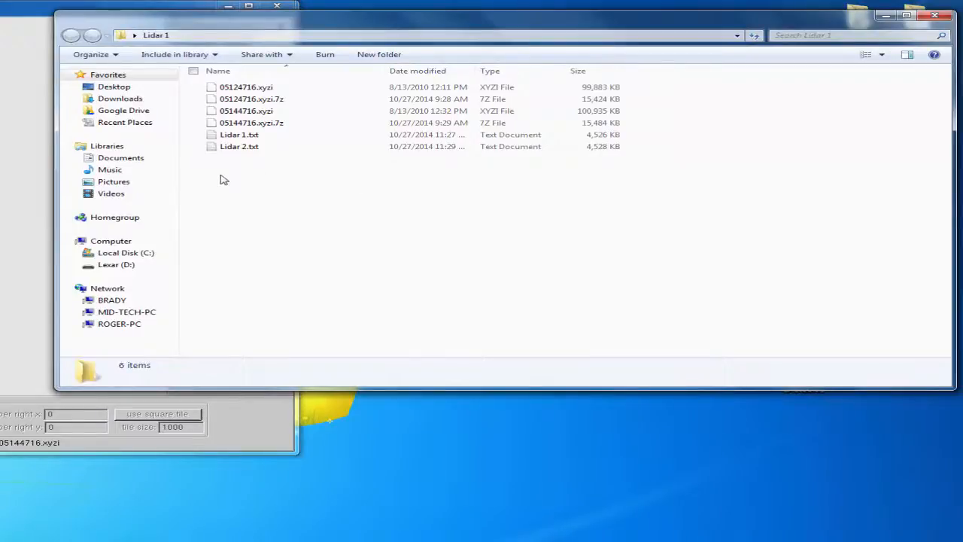
pyautogui.rightClick(223, 179)
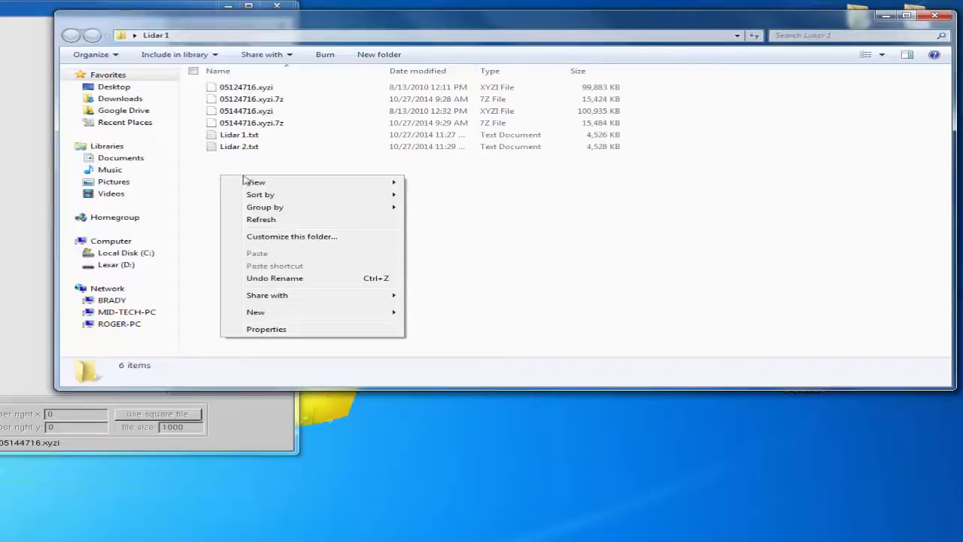
pyautogui.moveTo(337, 316)
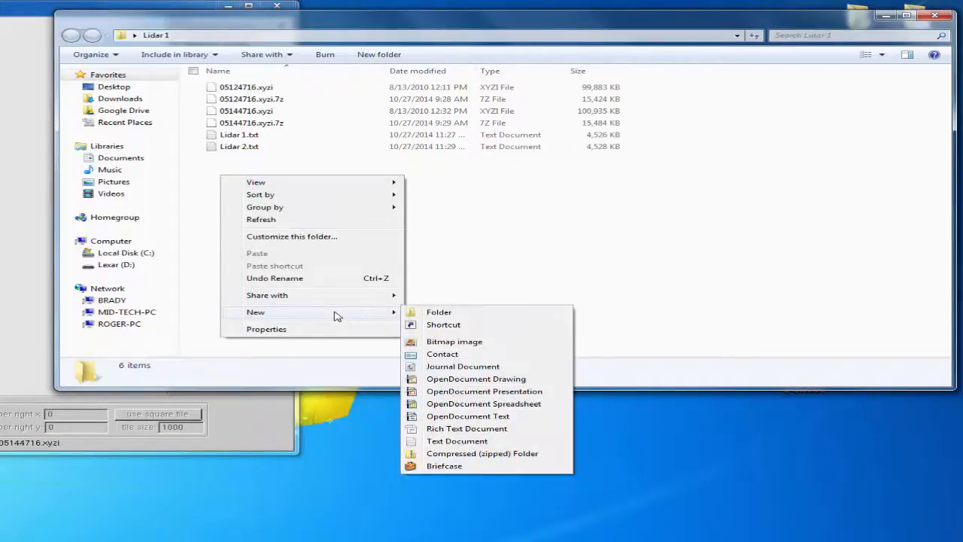
pyautogui.click(442, 315)
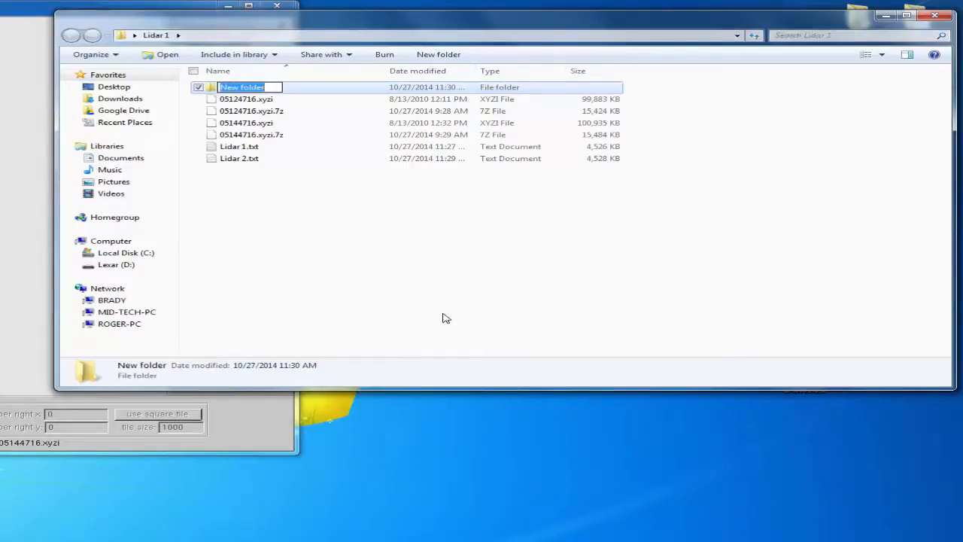
pyautogui.write('Test')
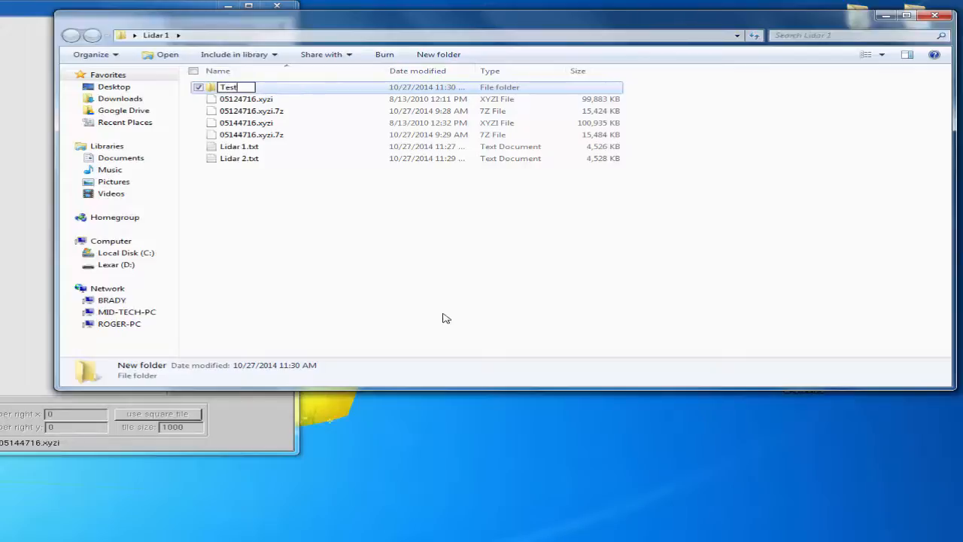
pyautogui.click(443, 317)
# Move all the LiDAR source, archive and text files from the Lidar 1 folder into the Test folder
pyautogui.doubleClick(339, 101)
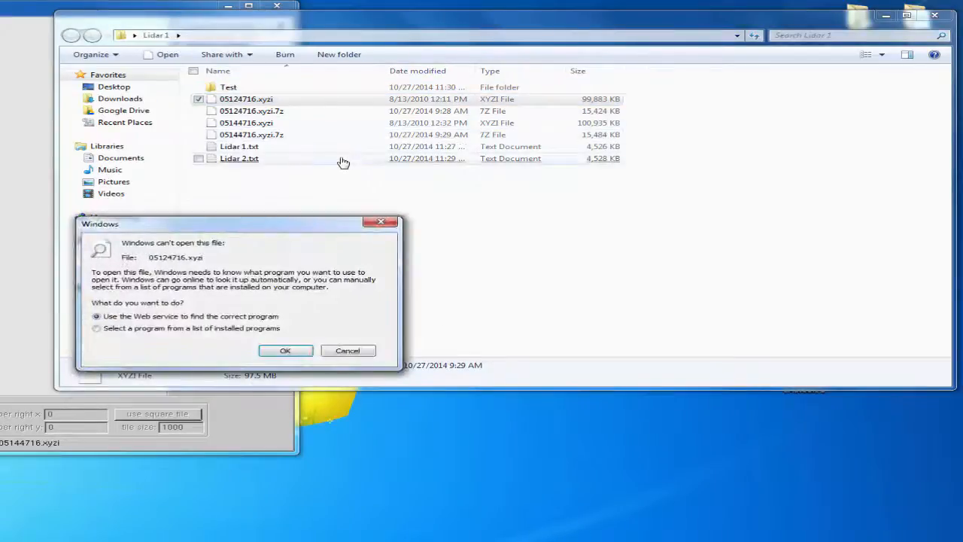
pyautogui.keyDown('shift'); pyautogui.click(340, 159); pyautogui.keyUp('shift')
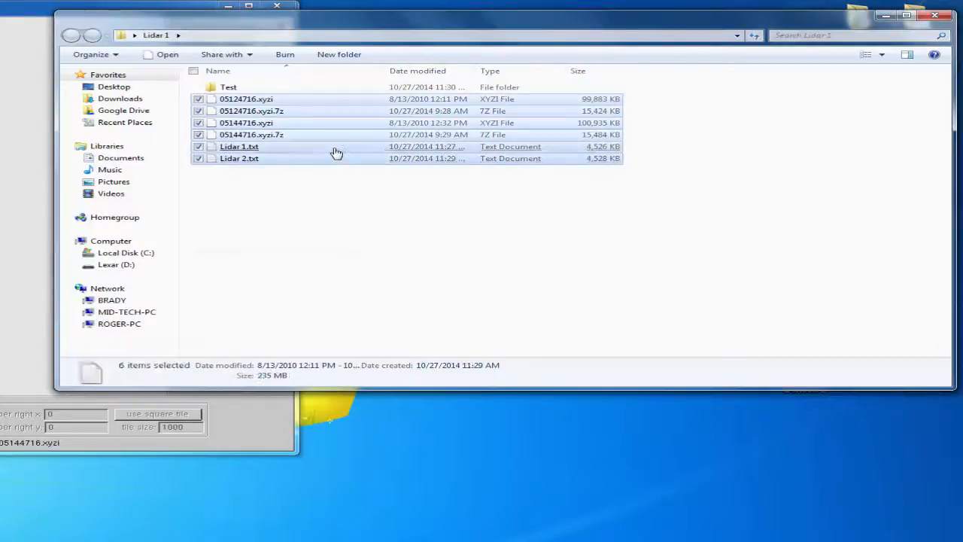
pyautogui.moveTo(336, 153); pyautogui.dragTo(269, 91)
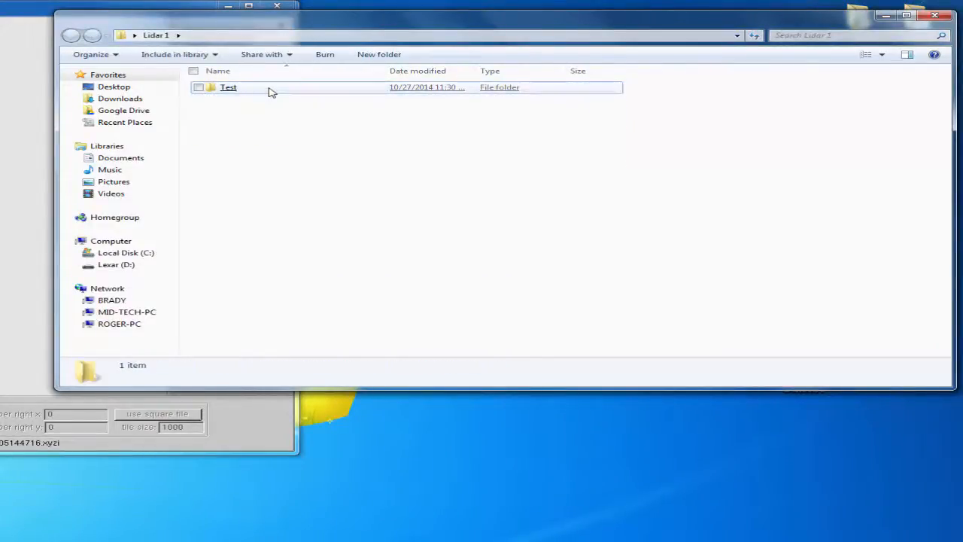
# Open the Test folder and create a subfolder named Field 1 in it
pyautogui.doubleClick(231, 93)
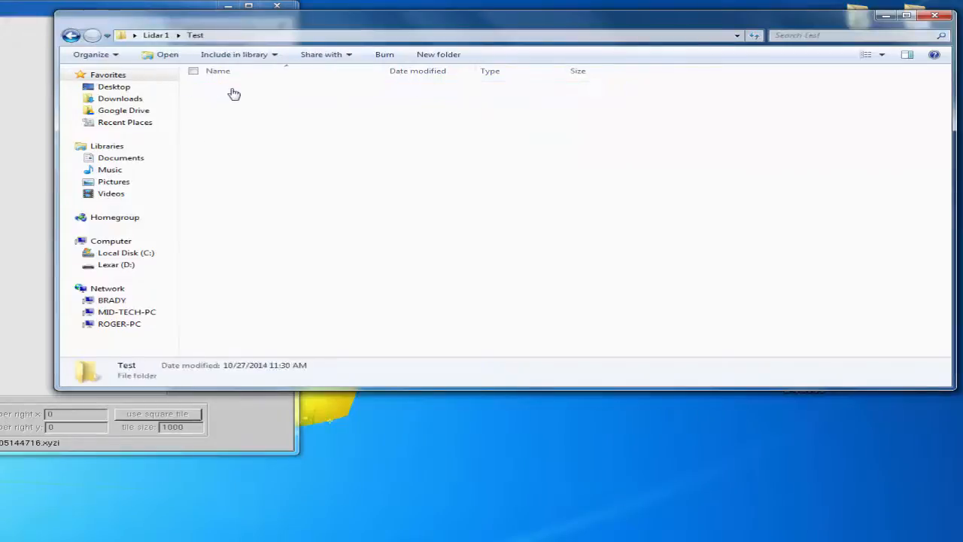
pyautogui.rightClick(237, 177)
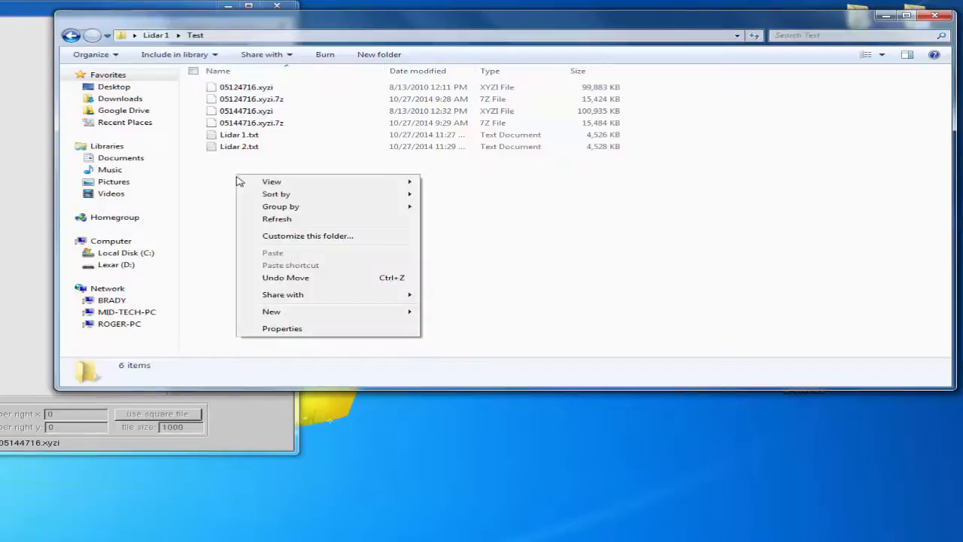
pyautogui.moveTo(272, 314)
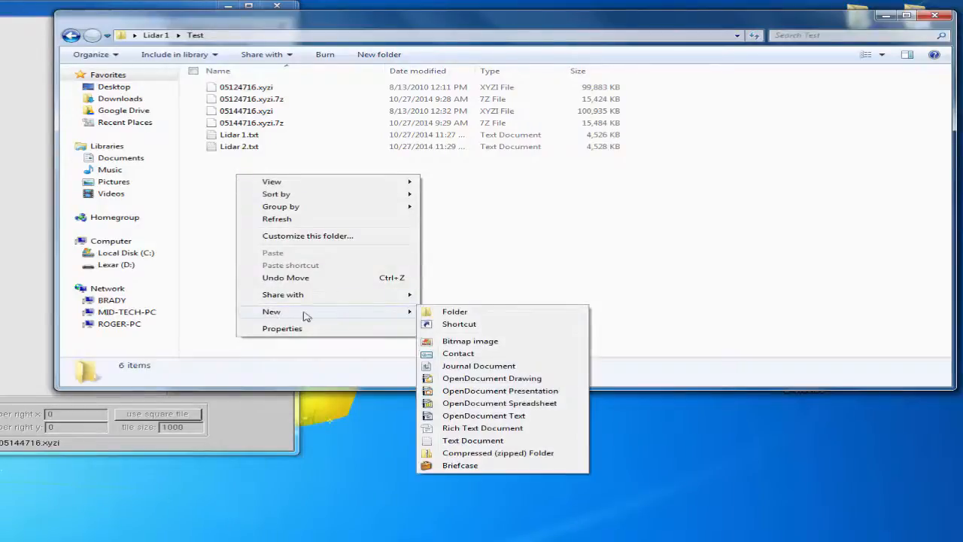
pyautogui.click(444, 314)
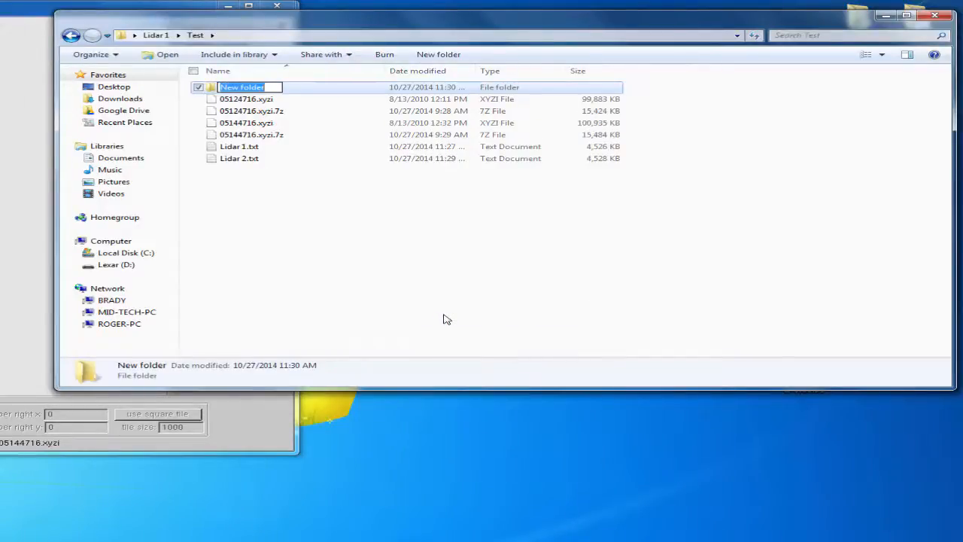
pyautogui.write('Field')
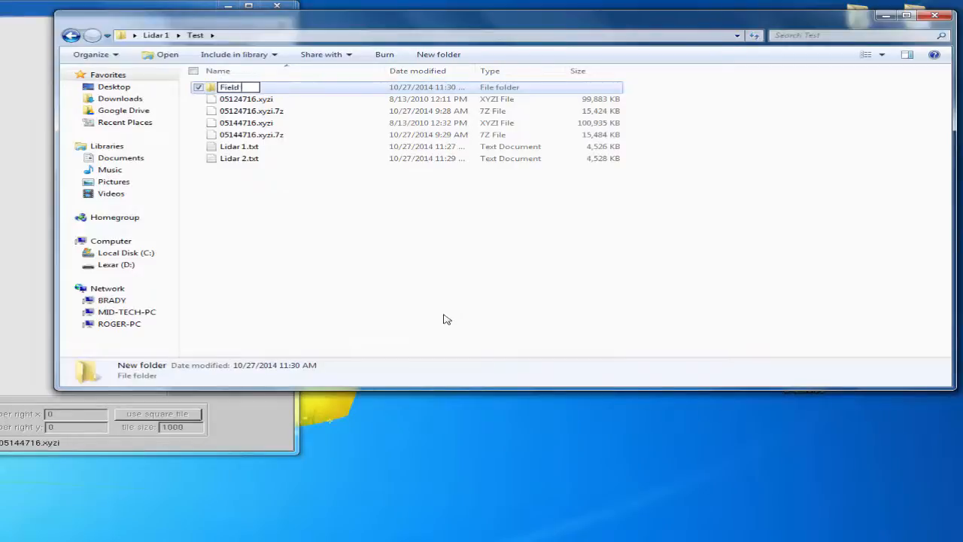
pyautogui.write(' 1')
pyautogui.press('Return')
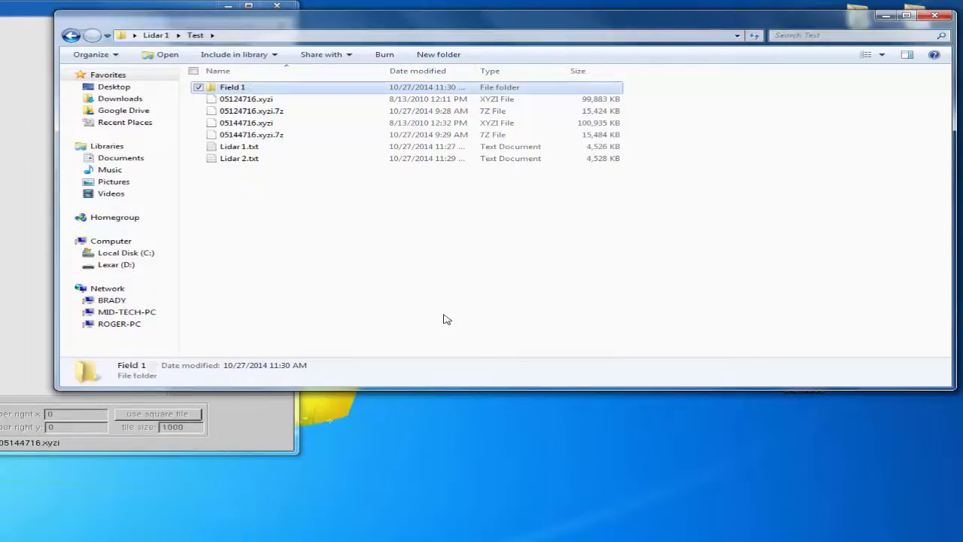
# Move all the files in the Test folder into the Field 1 subfolder and open it
pyautogui.click(712, 164)
pyautogui.moveTo(624, 169); pyautogui.dragTo(510, 93)
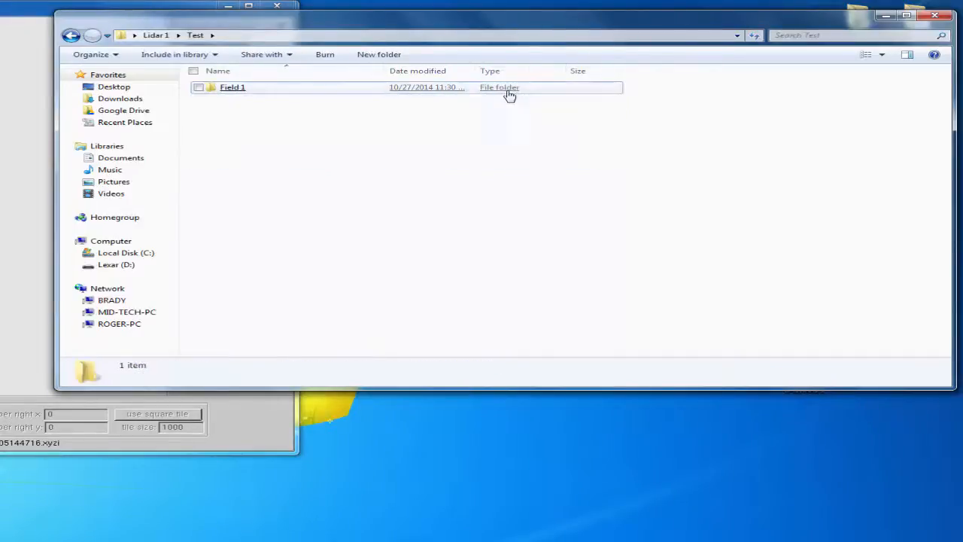
pyautogui.doubleClick(229, 90)
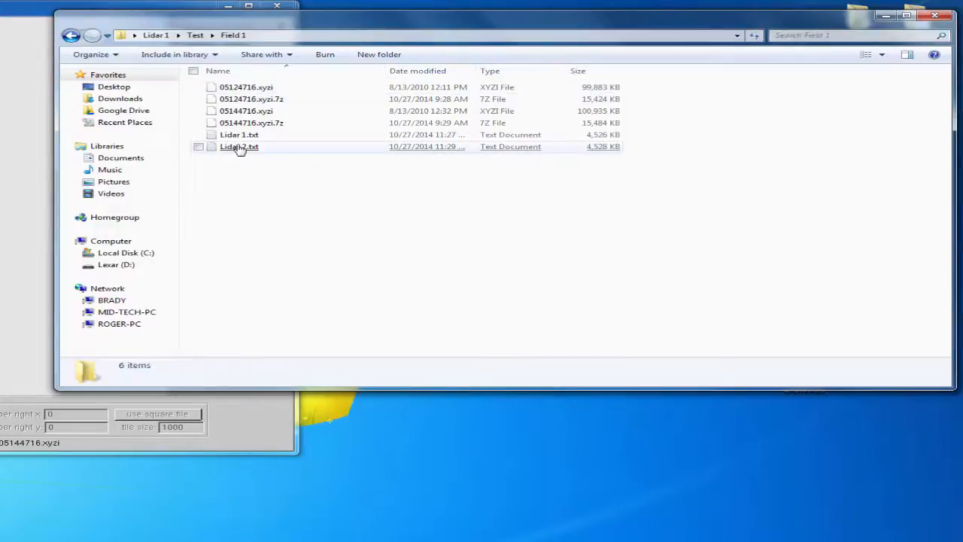
# Close the Field 1 folder window and dismiss the prompt about opening the .xyzi file
pyautogui.click(935, 15)
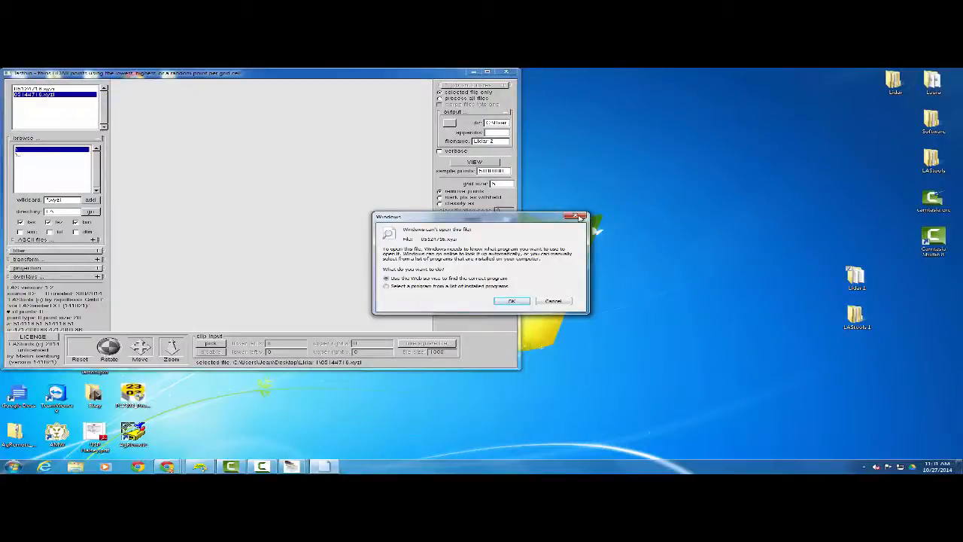
pyautogui.click(582, 218)
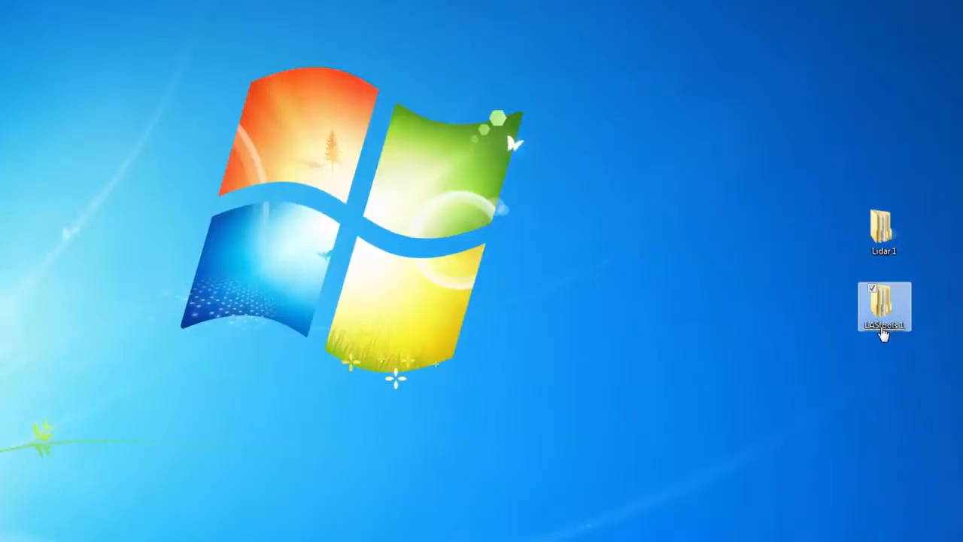
# Open the bin folder inside LAStools 1\LAStools from the desktop
pyautogui.doubleClick(883, 316)
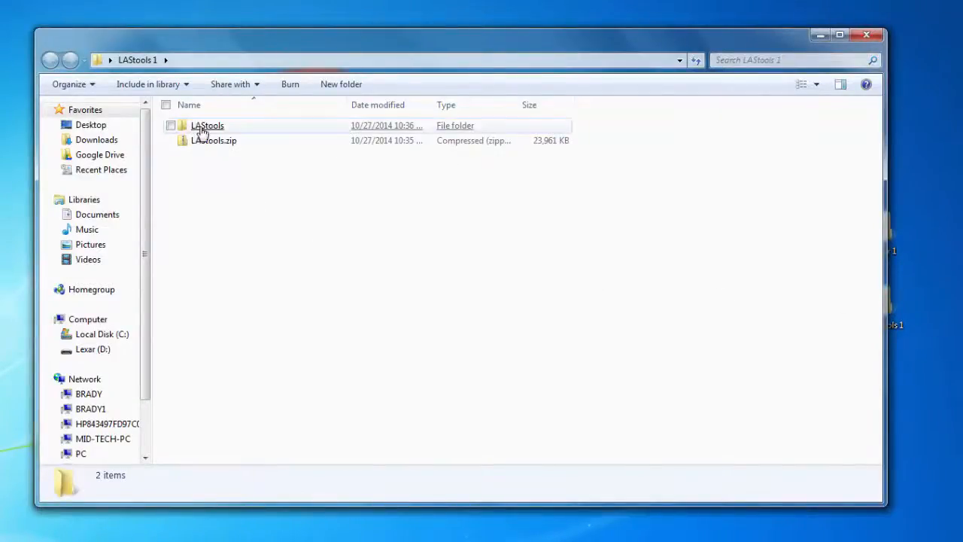
pyautogui.doubleClick(201, 132)
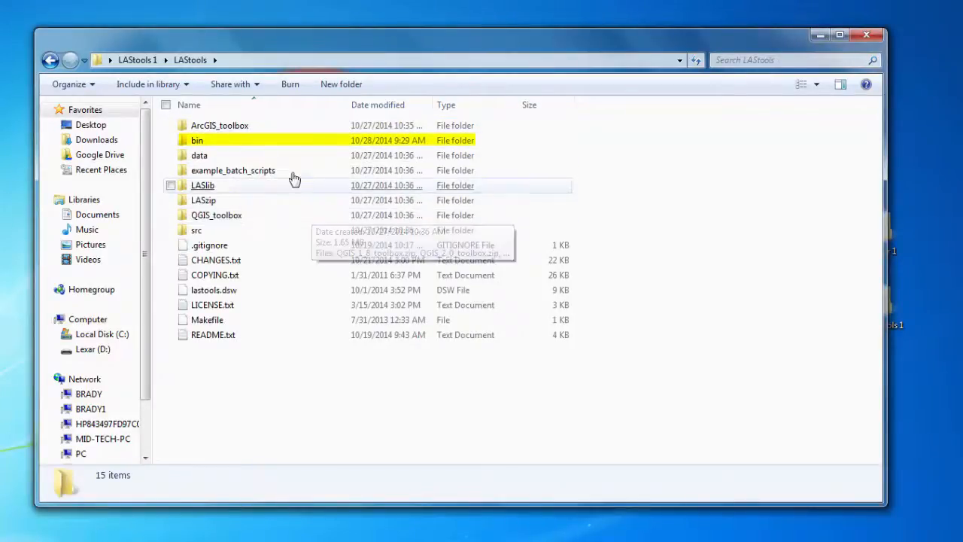
pyautogui.doubleClick(274, 147)
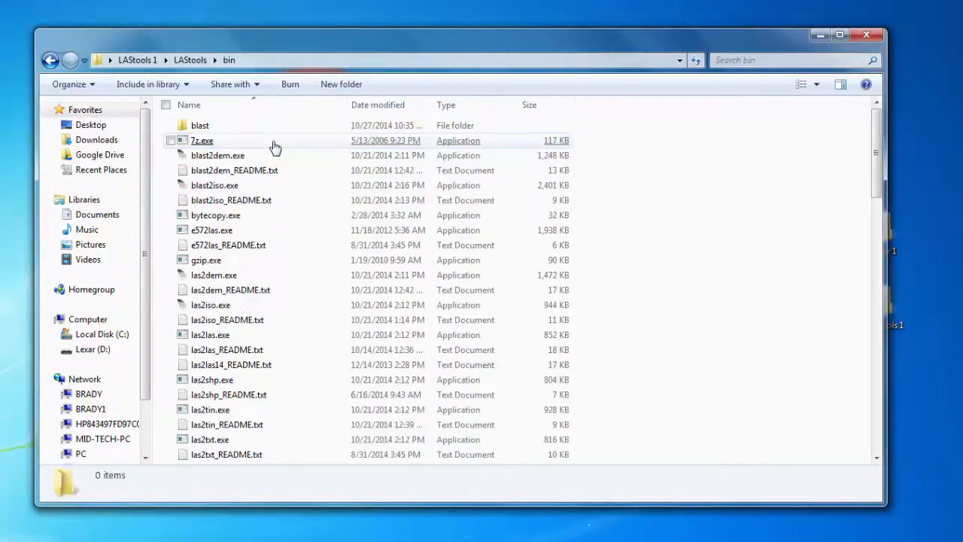
# Launch lasthin.exe from the bin folder and accept its license notice
pyautogui.scroll(-6, 275, 146)
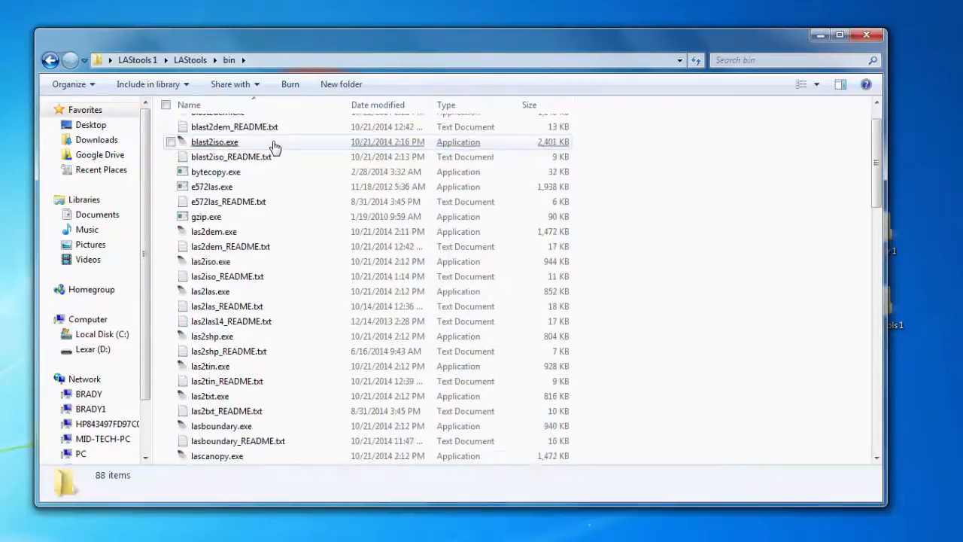
pyautogui.scroll(-8, 274, 147)
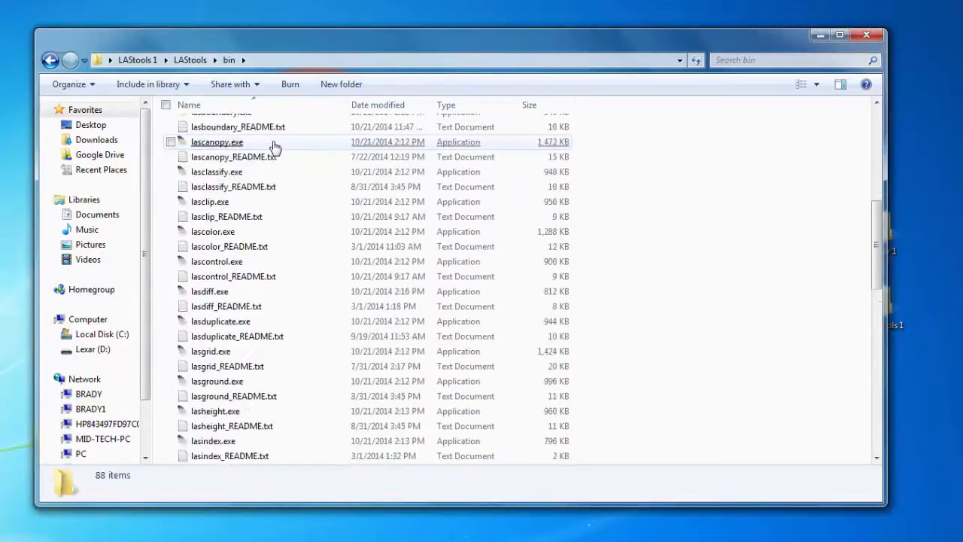
pyautogui.scroll(-8, 275, 147)
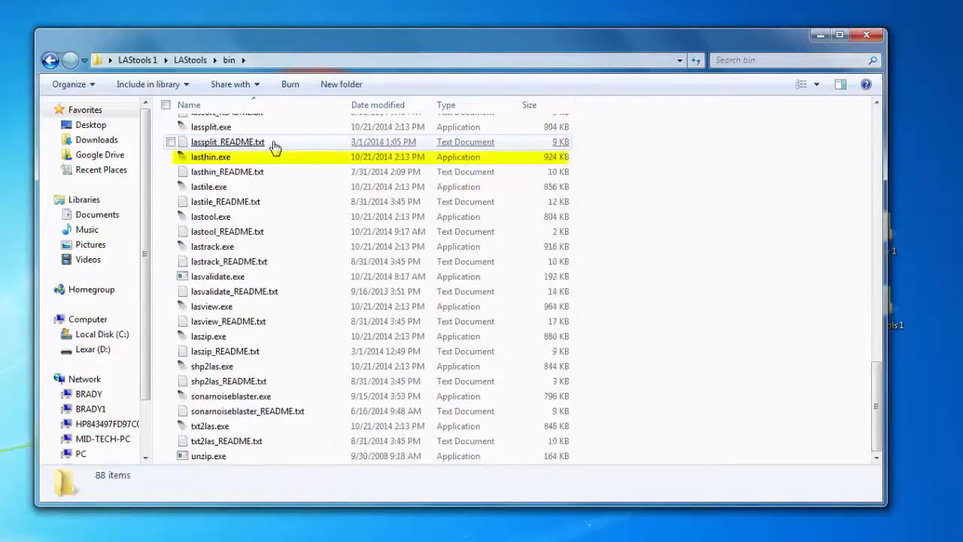
pyautogui.click(214, 164)
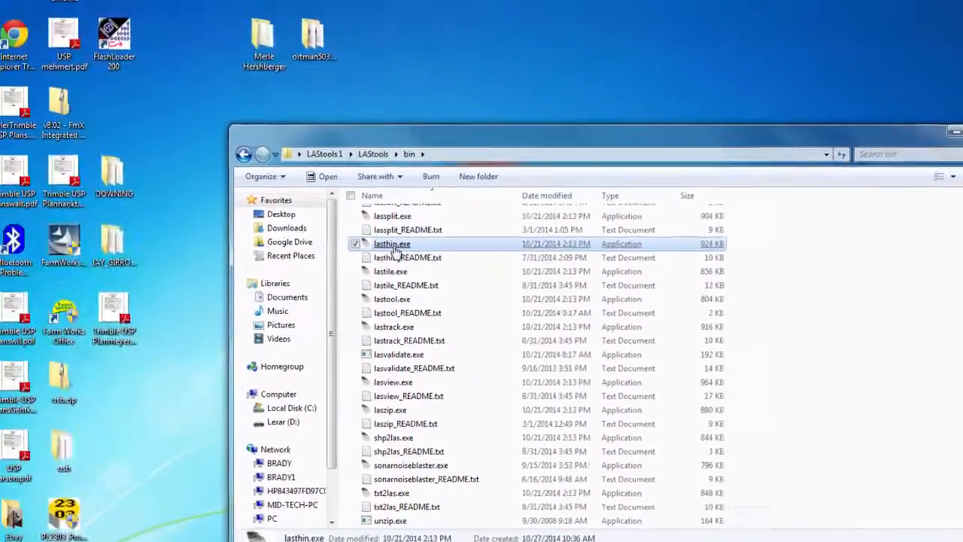
pyautogui.doubleClick(256, 181)
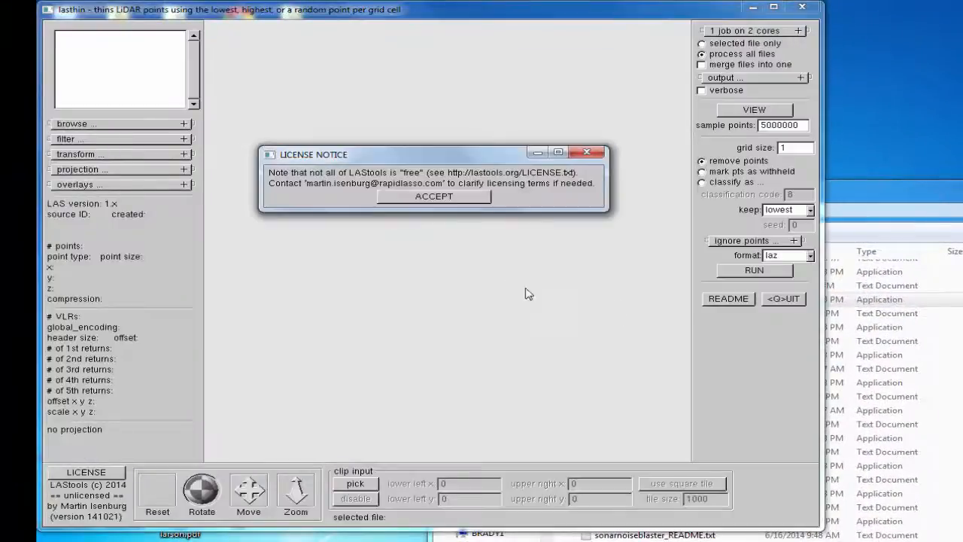
pyautogui.click(475, 200)
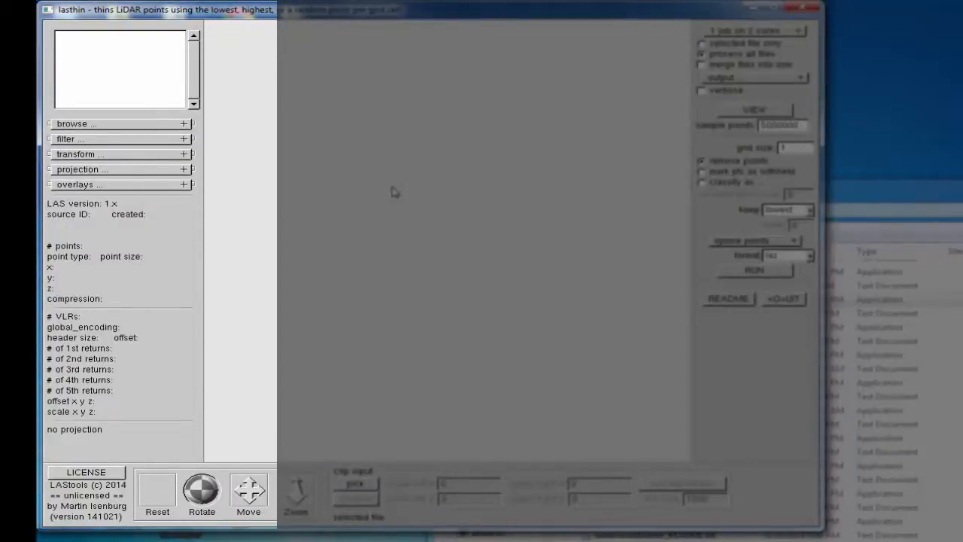
# Browse in lasthin to the Lidar 1\Minnesota\Test Field folder and load the file 5126-10-48.laz
pyautogui.click(184, 124)
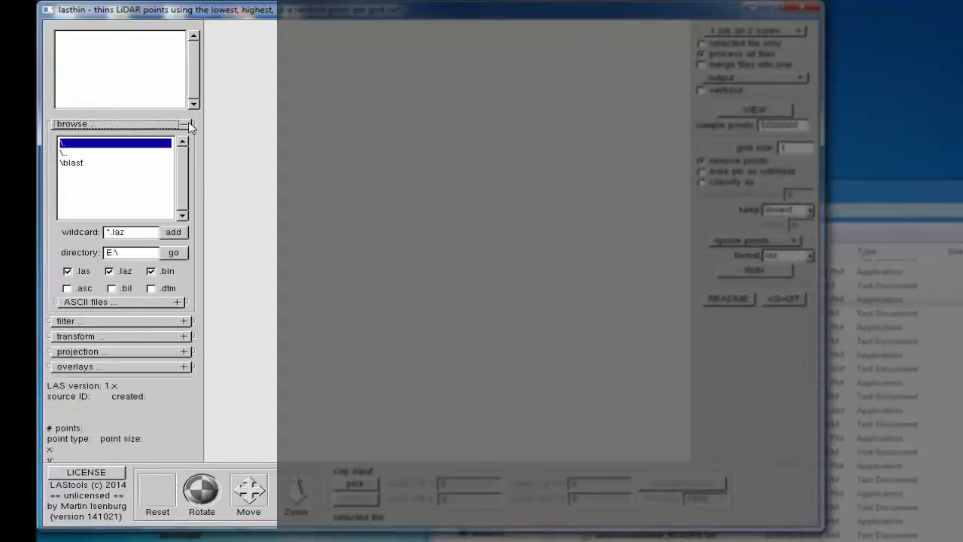
pyautogui.doubleClick(109, 154)
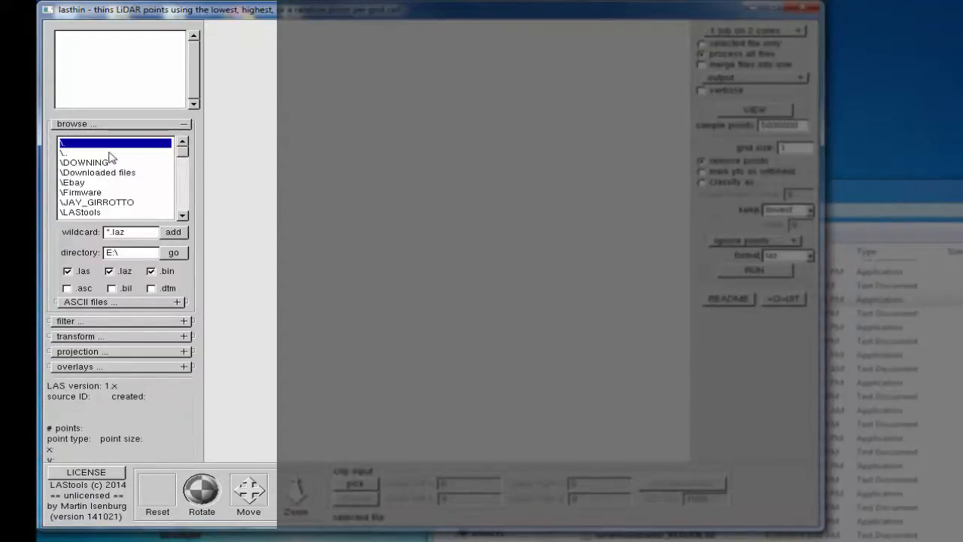
pyautogui.click(183, 215)
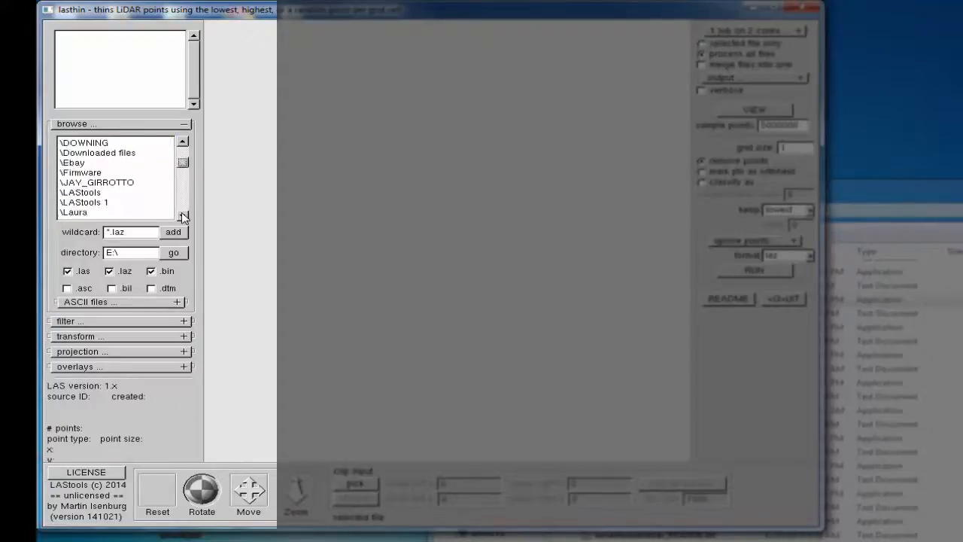
pyautogui.click(183, 216)
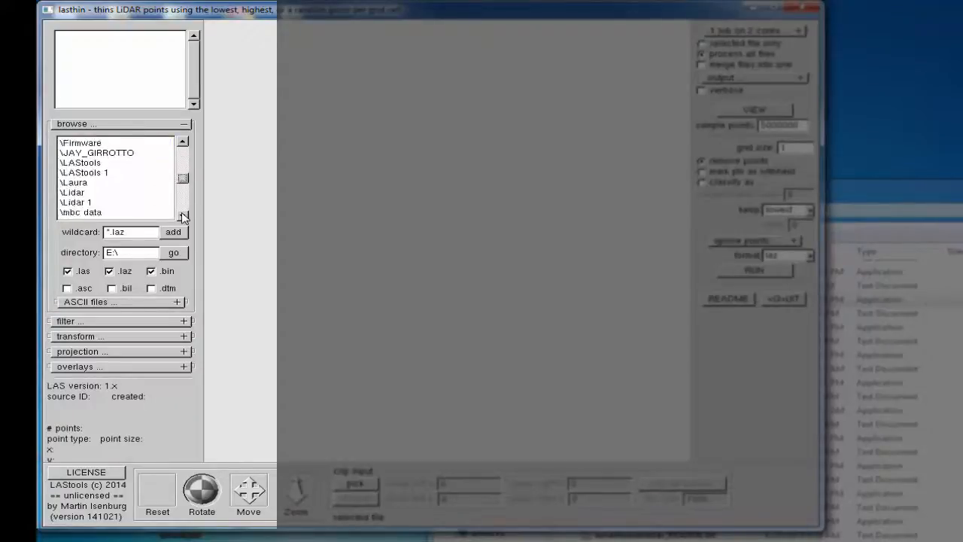
pyautogui.click(97, 203)
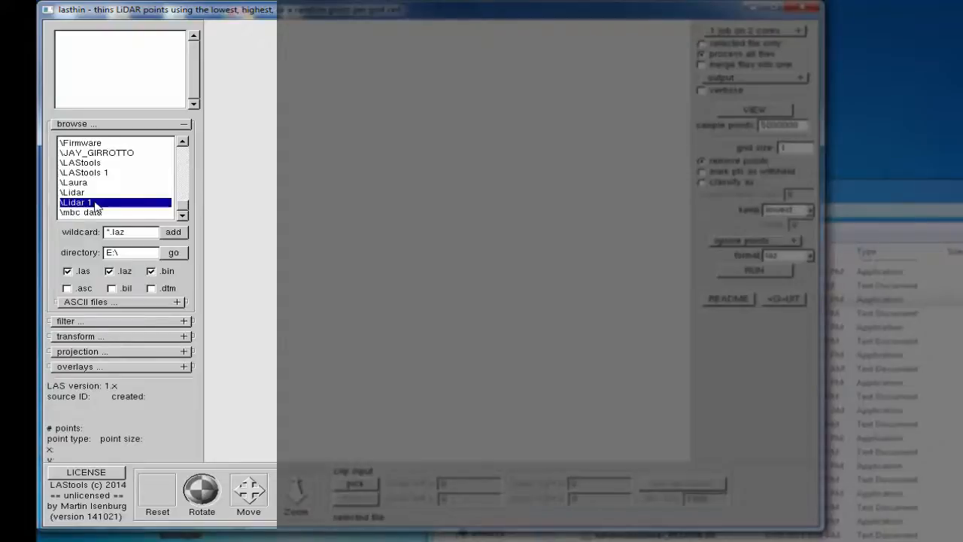
pyautogui.doubleClick(96, 202)
pyautogui.doubleClick(99, 165)
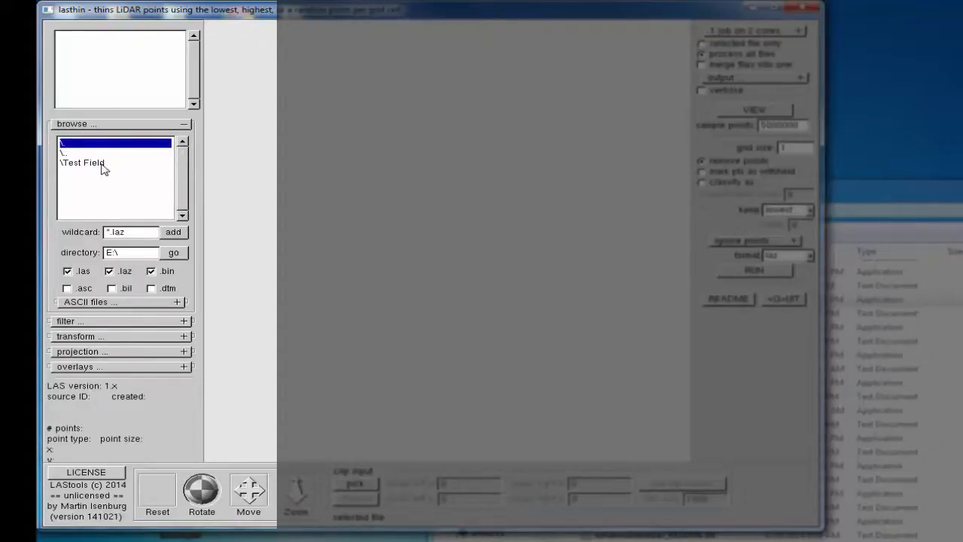
pyautogui.doubleClick(103, 165)
pyautogui.doubleClick(115, 165)
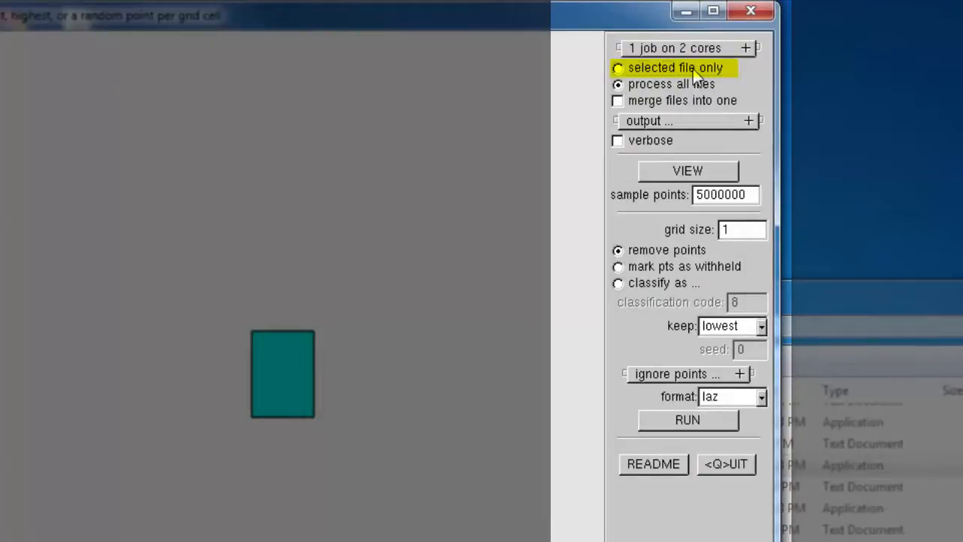
# Restrict processing to the selected file and use the current Test Field folder as the output directory
pyautogui.click(695, 71)
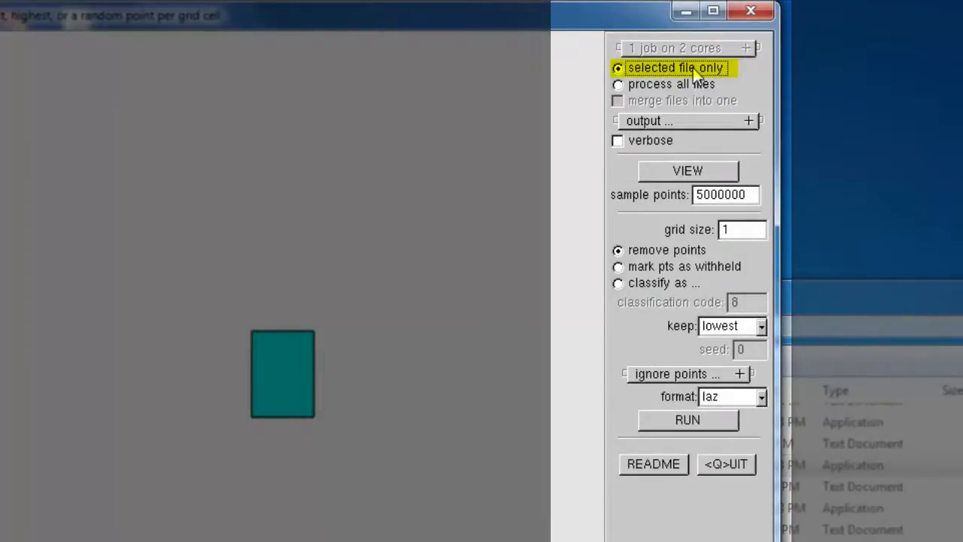
pyautogui.click(702, 121)
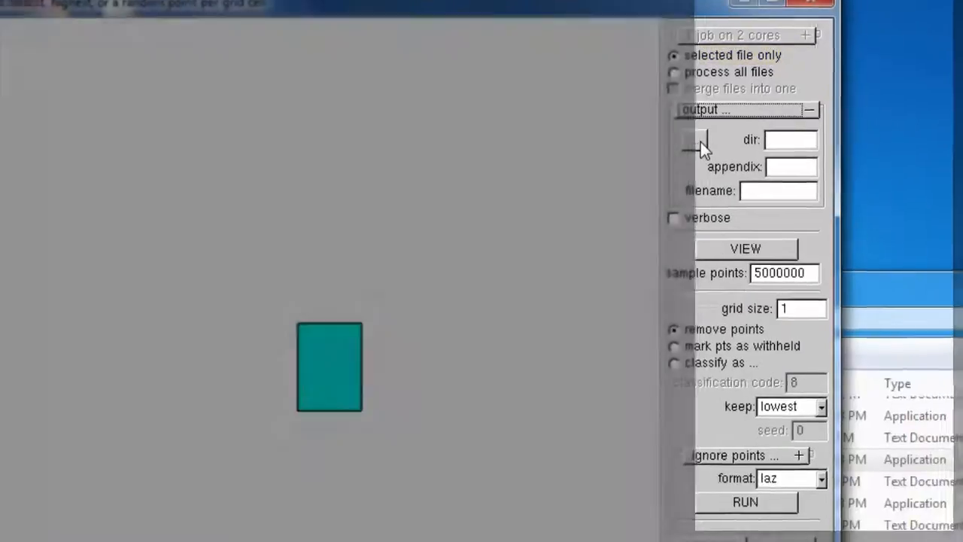
pyautogui.click(639, 152)
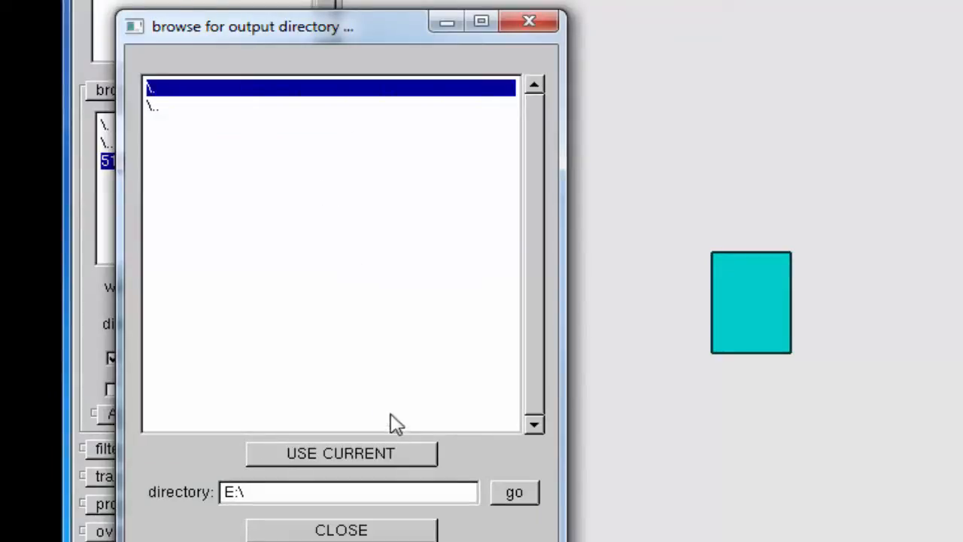
pyautogui.click(402, 455)
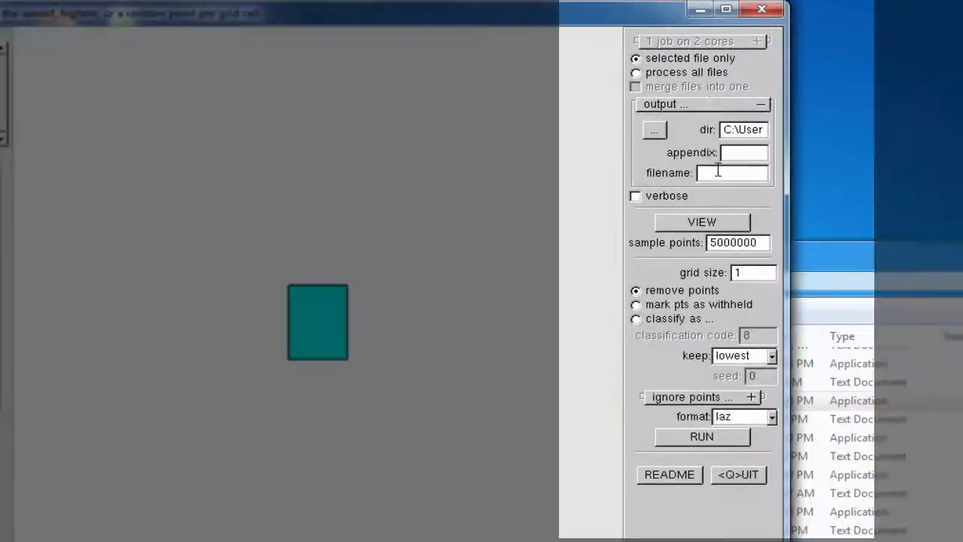
# Name the output file MN Lidar 1
pyautogui.click(711, 169)
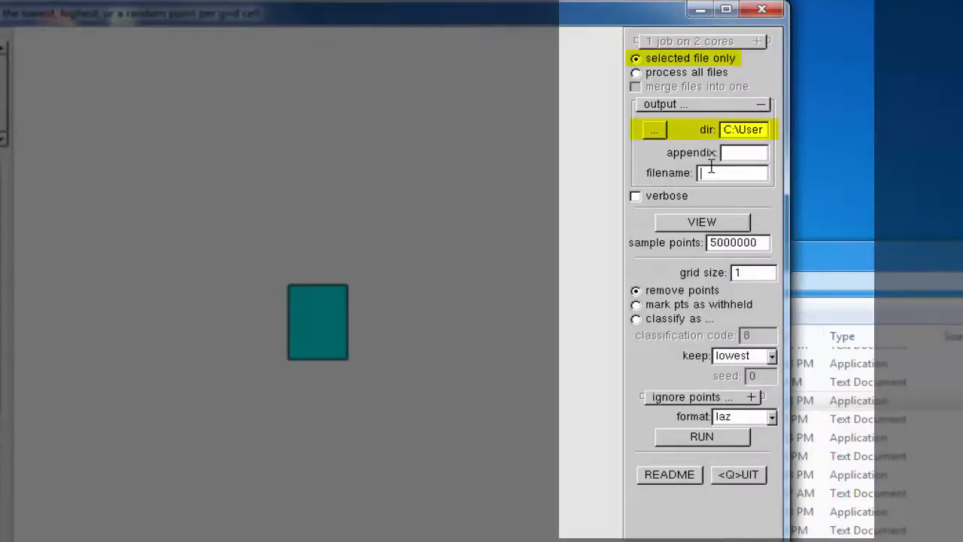
pyautogui.write('MN Lidar 1')
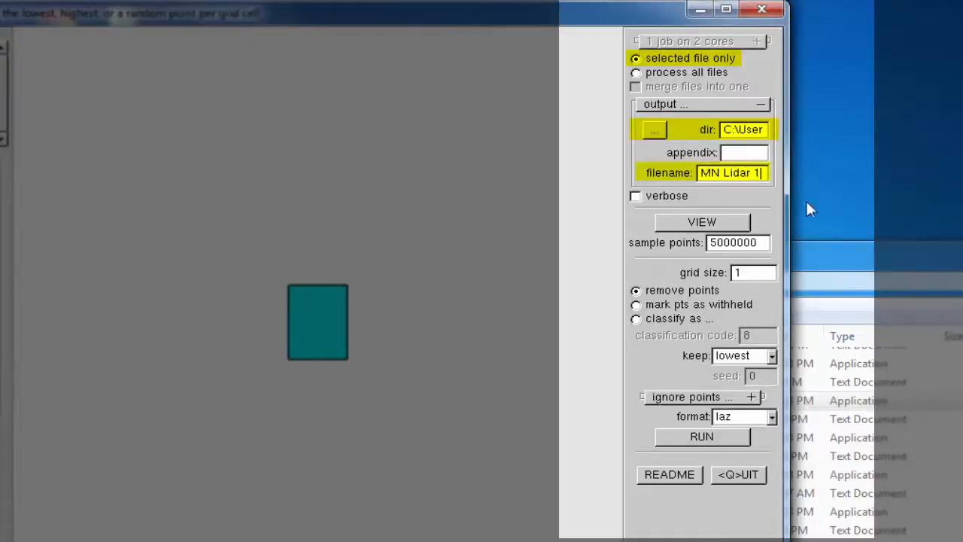
# Configure the thinning with a grid size of 6, random points kept and txt as the output format
pyautogui.moveTo(755, 271); pyautogui.dragTo(714, 279)
pyautogui.write('6')
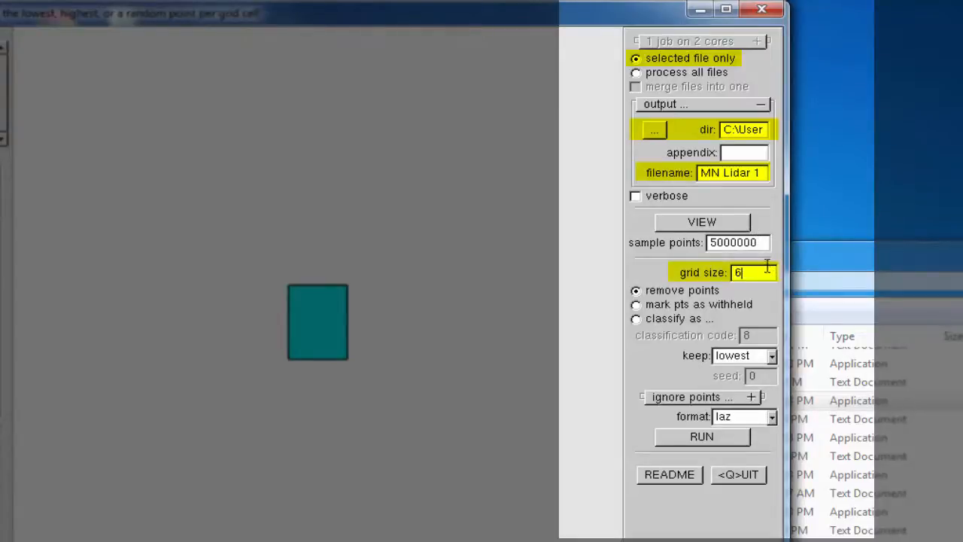
pyautogui.click(773, 356)
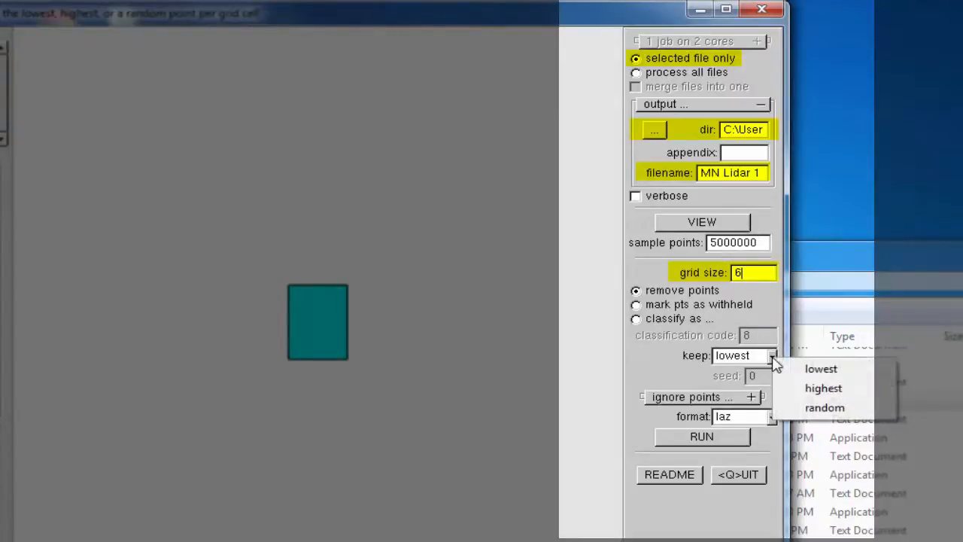
pyautogui.click(825, 406)
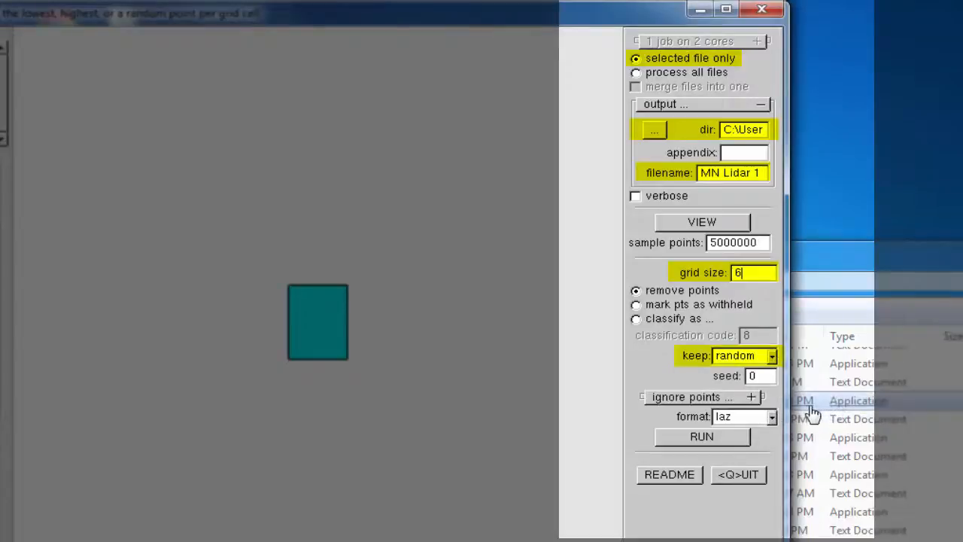
pyautogui.click(772, 419)
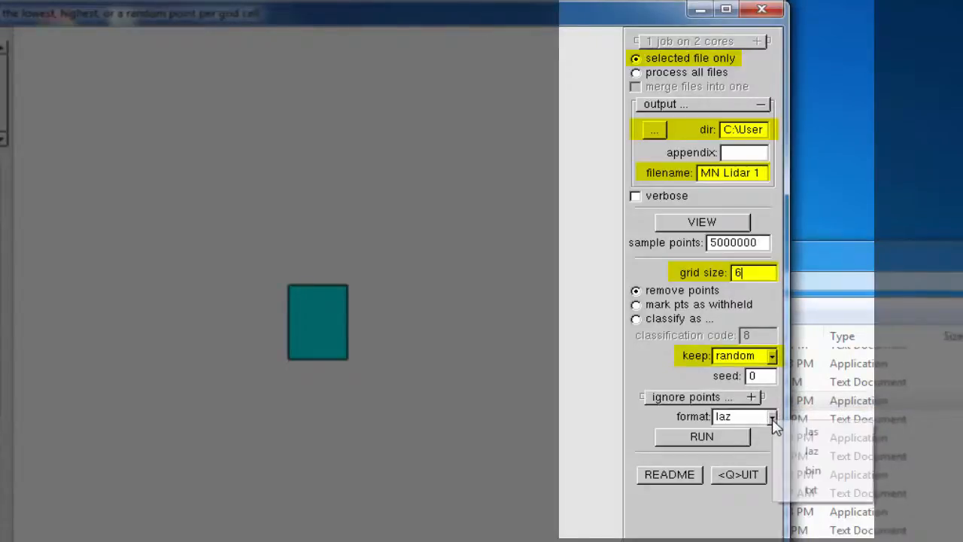
pyautogui.click(812, 491)
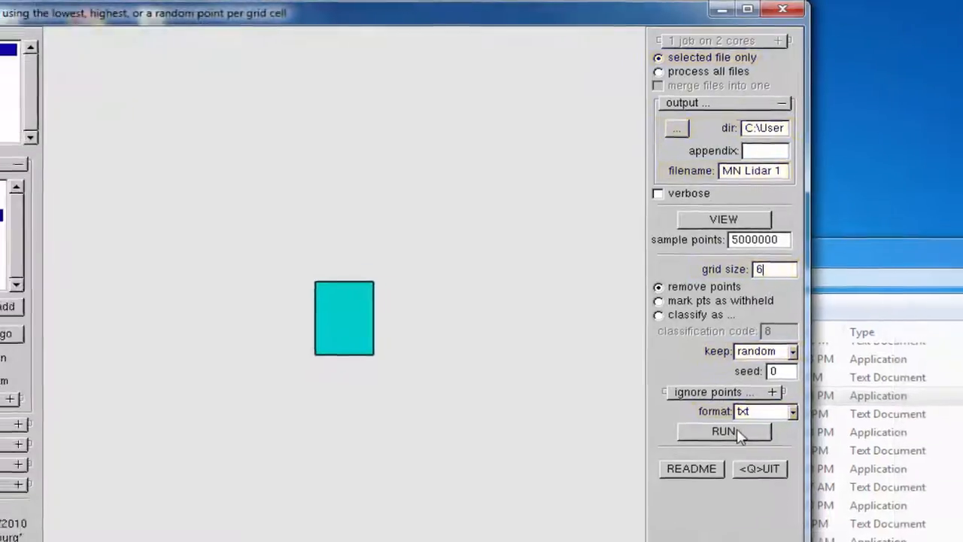
# Run lasthin on the selected .laz file and start the generated thinning command
pyautogui.click(804, 418)
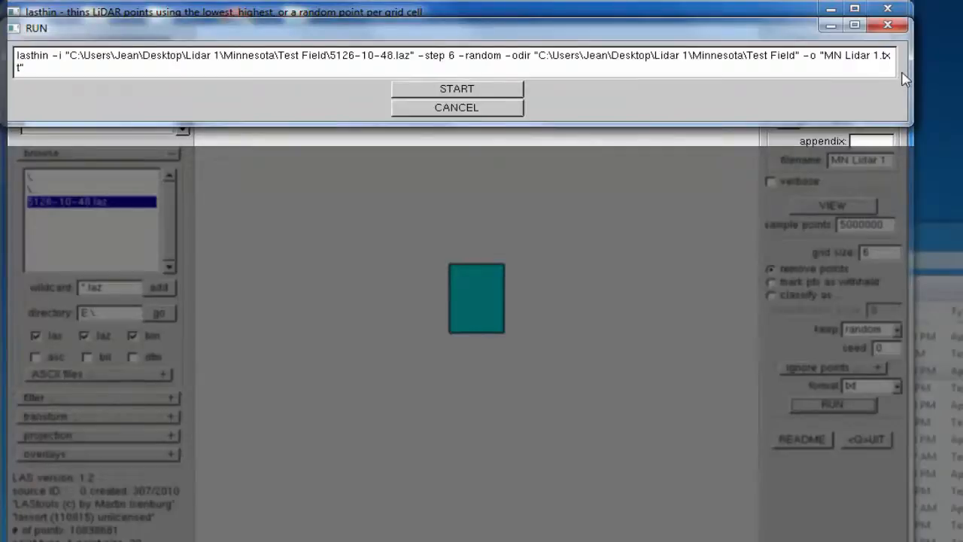
pyautogui.click(486, 96)
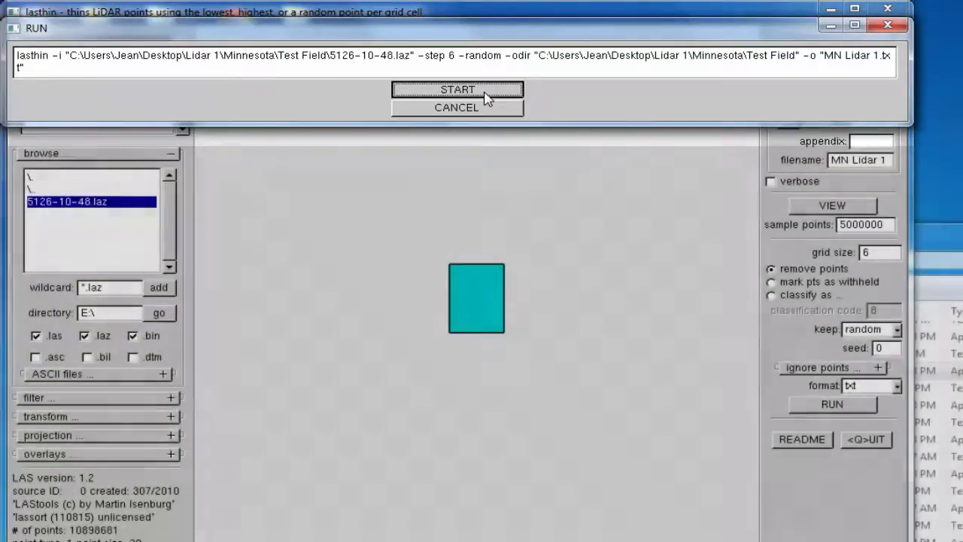
pyautogui.click(486, 95)
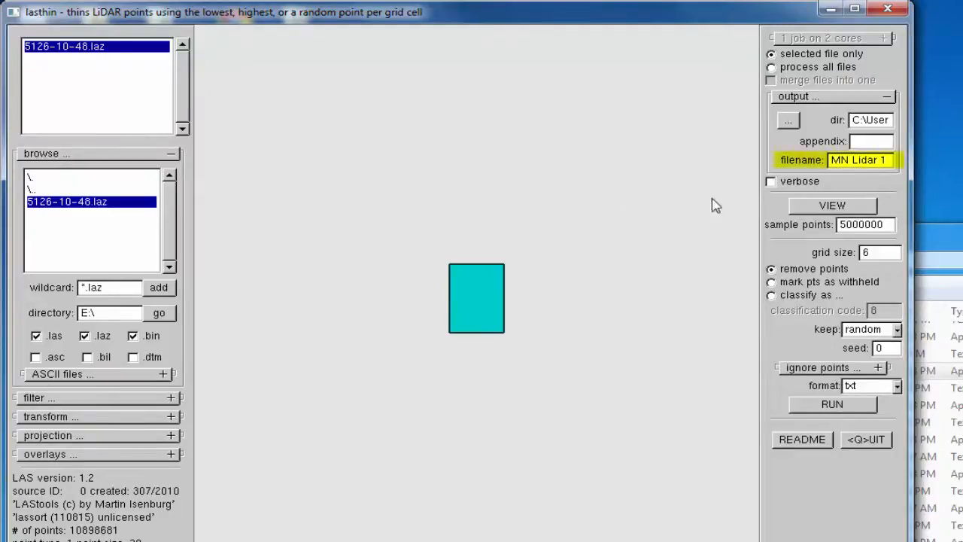
pyautogui.doubleClick(885, 161)
pyautogui.click(881, 161)
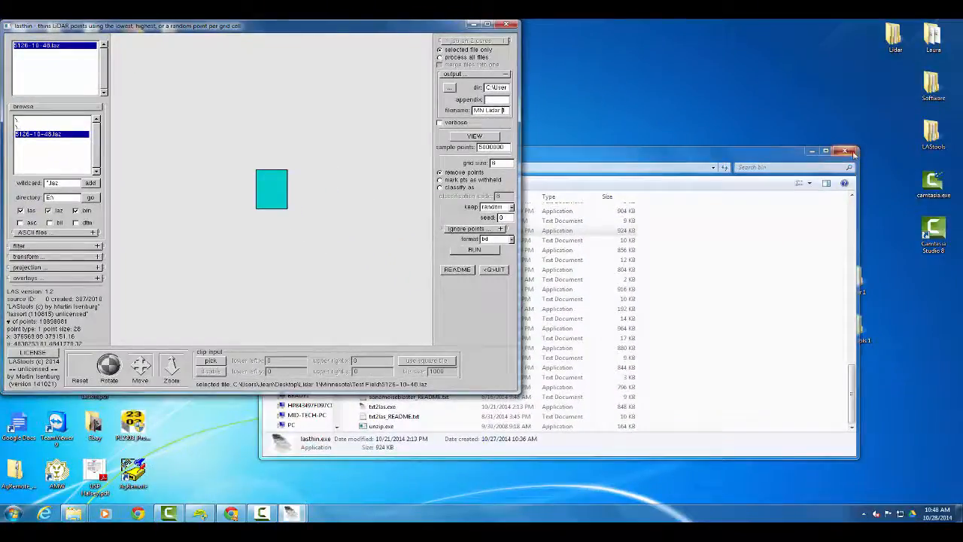
# Close the bin folder window and open Lidar 1\Minnesota\Test Field to check the thinned text file
pyautogui.click(848, 152)
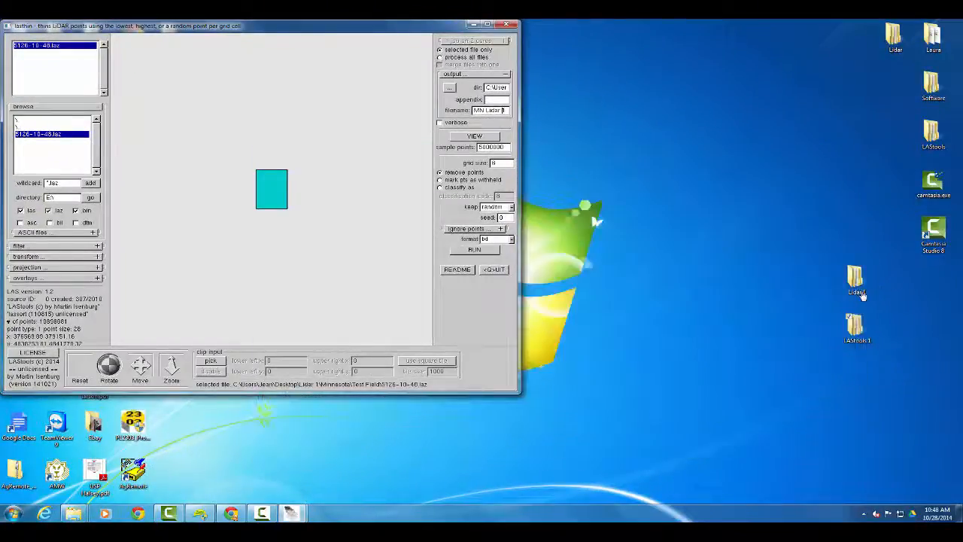
pyautogui.doubleClick(858, 283)
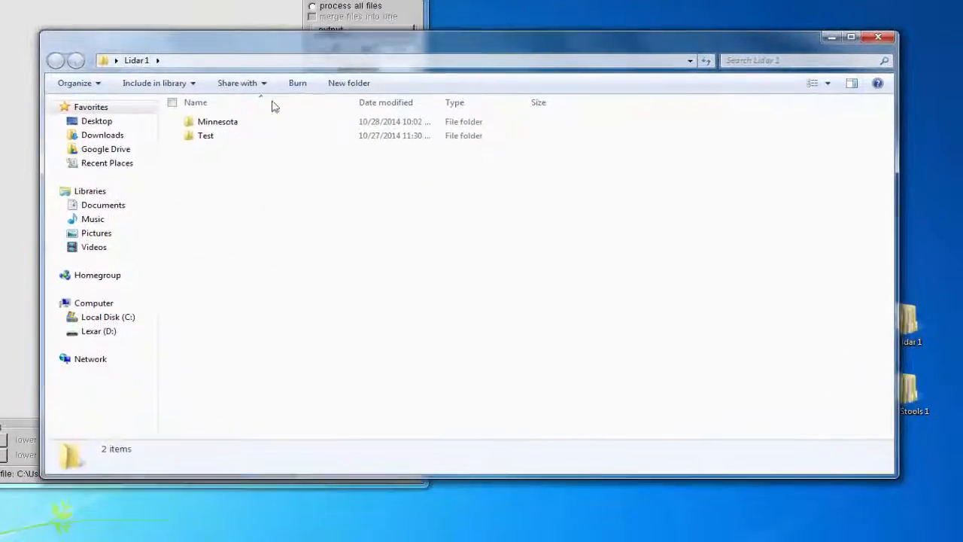
pyautogui.click(237, 128)
pyautogui.doubleClick(237, 123)
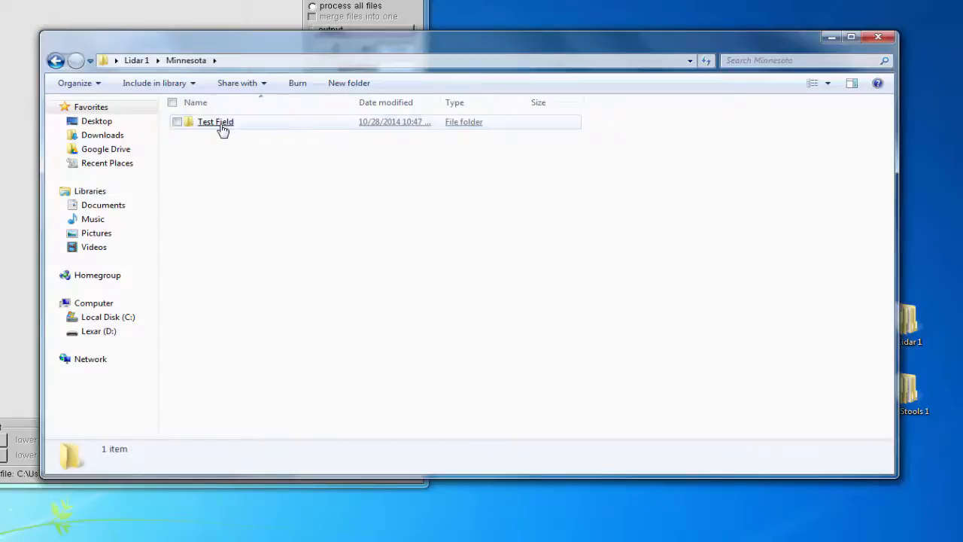
pyautogui.doubleClick(219, 125)
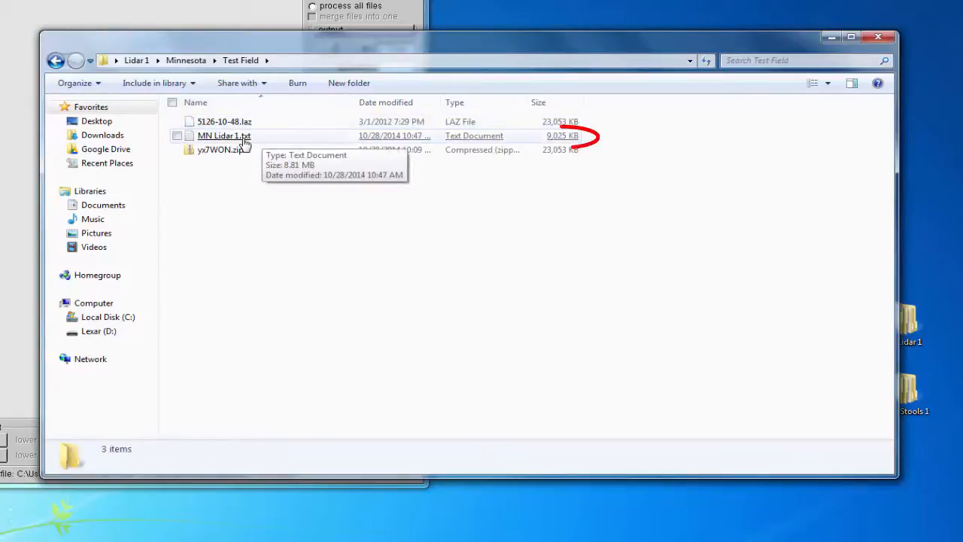